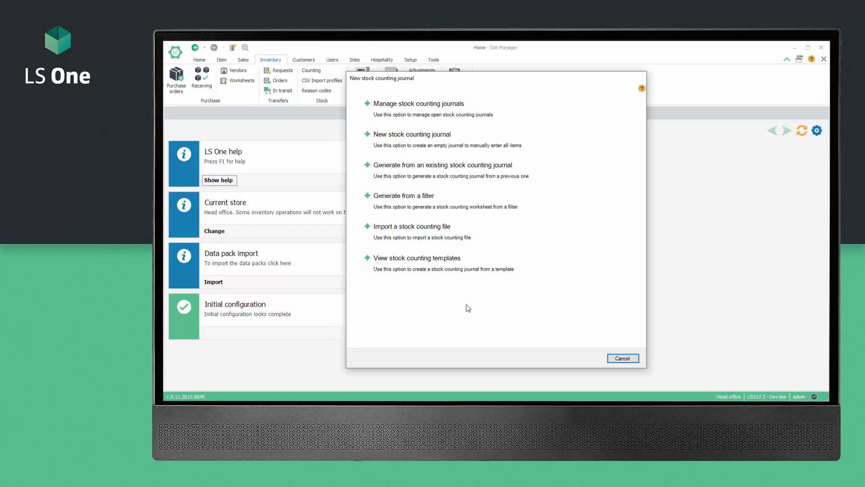
# Create an empty stock counting journal described "New stock taking" for the Aurora Supermarket store
pyautogui.click(438, 138)
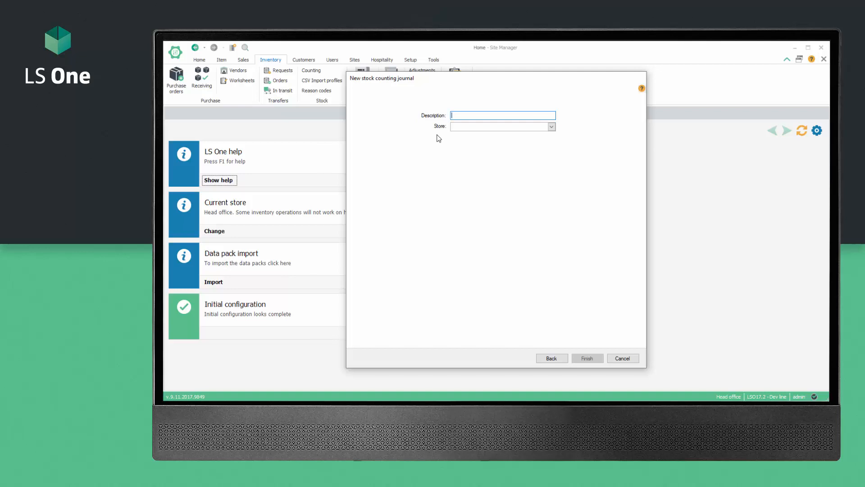
pyautogui.write('New stockig')
pyautogui.press('BackSpace')
pyautogui.press('BackSpace')
pyautogui.write('k taki')
pyautogui.click(552, 127)
pyautogui.click(516, 176)
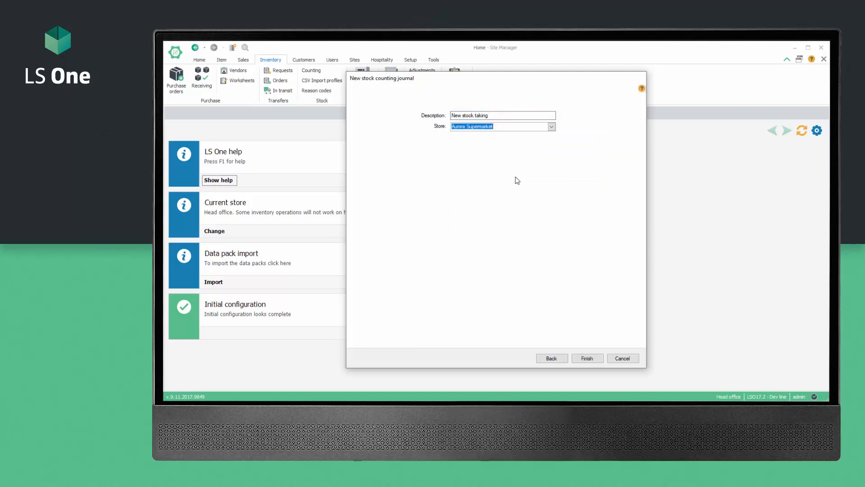
pyautogui.click(587, 359)
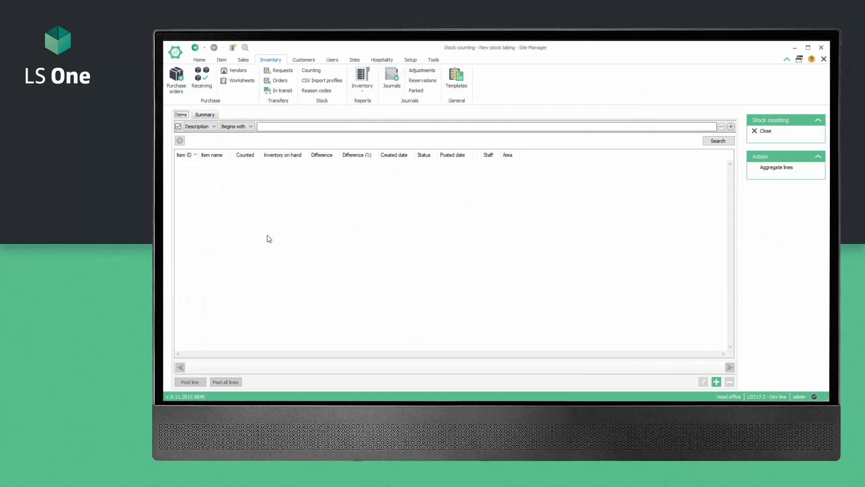
# Add the Aluminium frame item to the journal with a counted quantity of 5
pyautogui.click(717, 381)
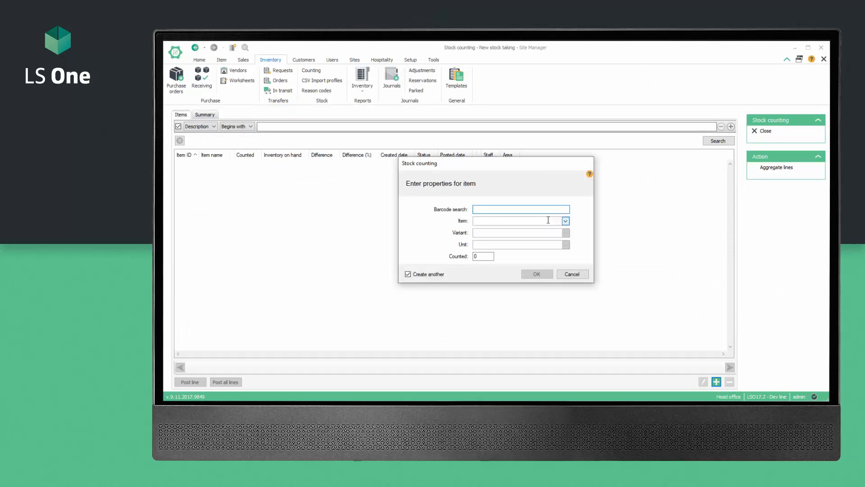
pyautogui.click(548, 220)
pyautogui.write('al')
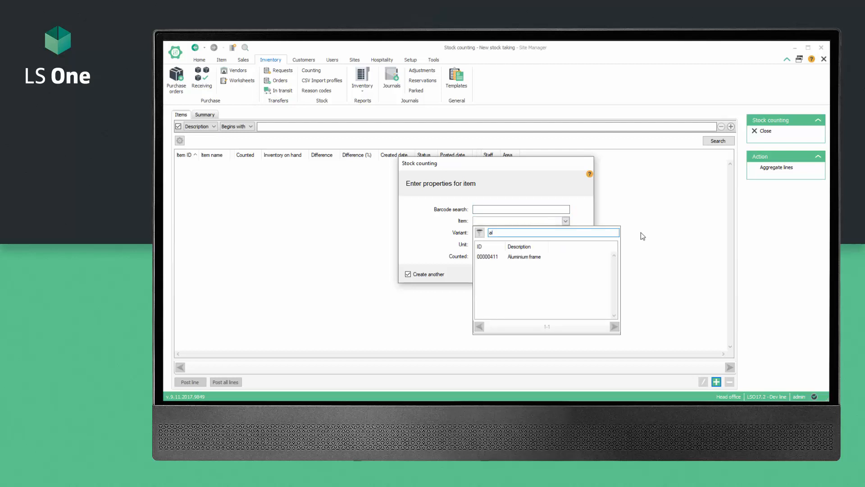
pyautogui.click(530, 256)
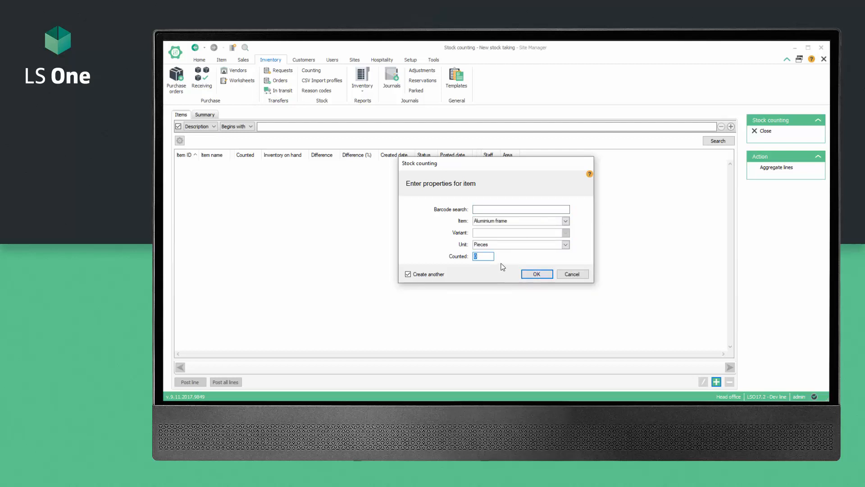
pyautogui.write('5')
pyautogui.click(536, 274)
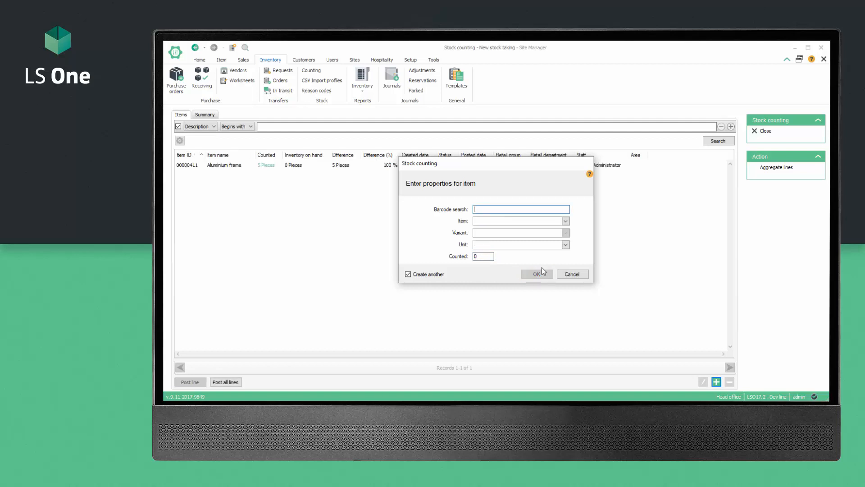
# Add the Steel frame item to the journal with the default count and finish adding items
pyautogui.click(566, 221)
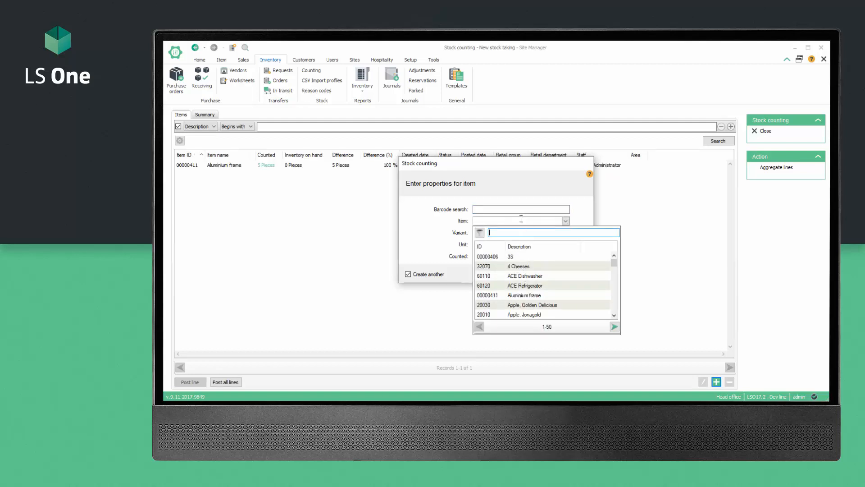
pyautogui.write('ste')
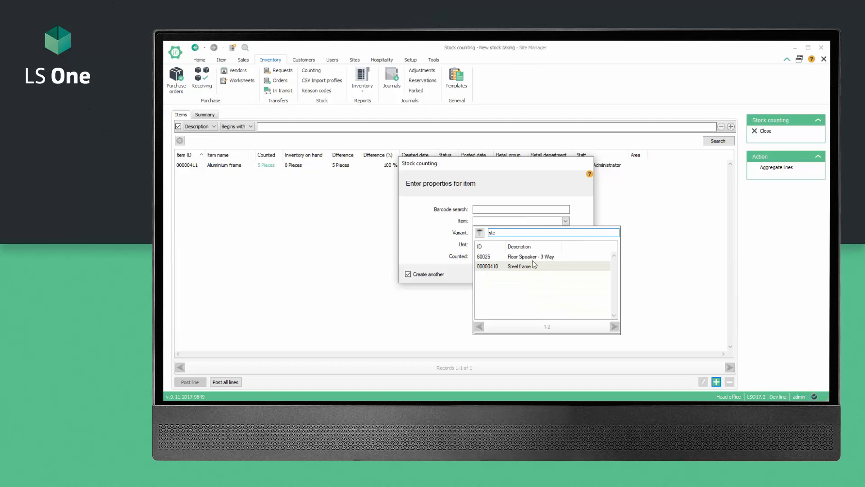
pyautogui.click(530, 268)
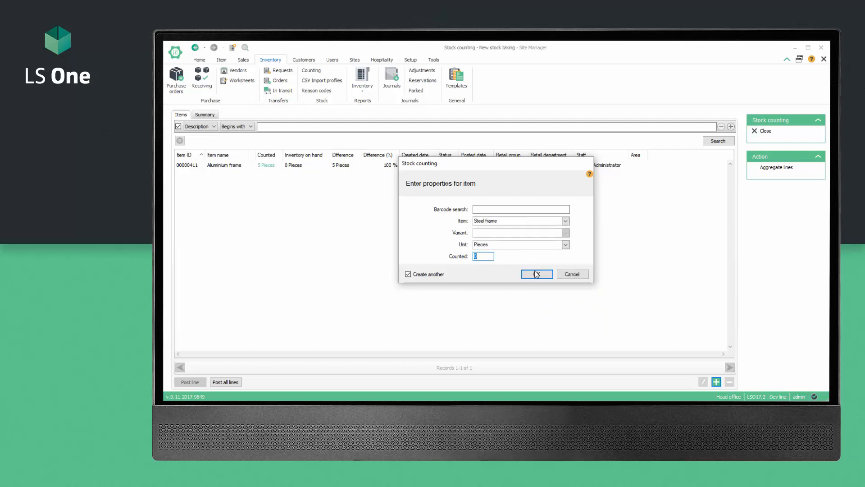
pyautogui.click(536, 274)
pyautogui.click(573, 275)
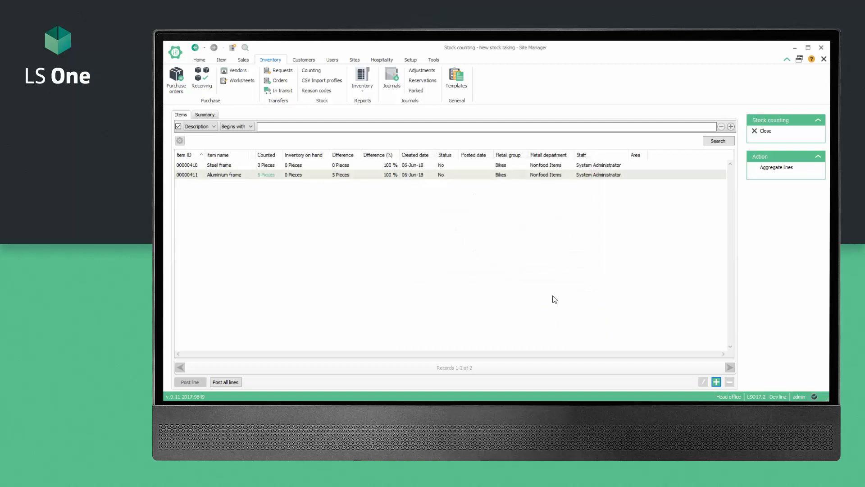
# Set the counted quantity of the Steel frame line to 5
pyautogui.doubleClick(263, 166)
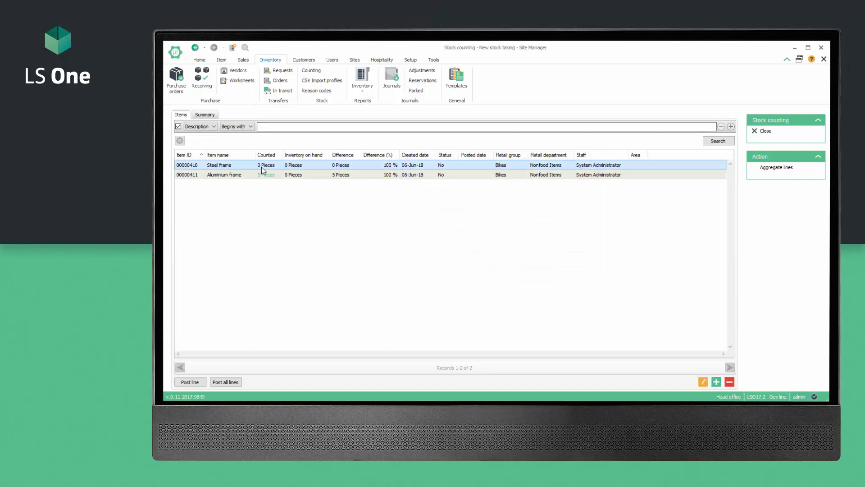
pyautogui.moveTo(479, 256); pyautogui.dragTo(466, 254)
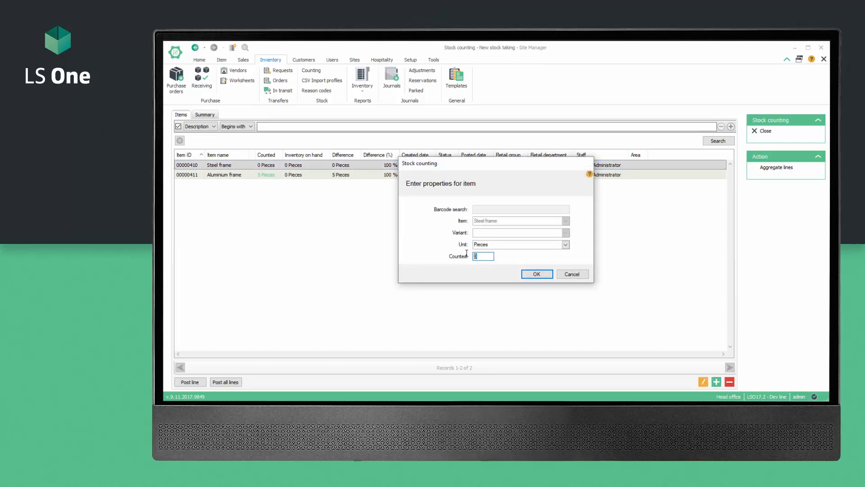
pyautogui.write('5')
pyautogui.click(540, 277)
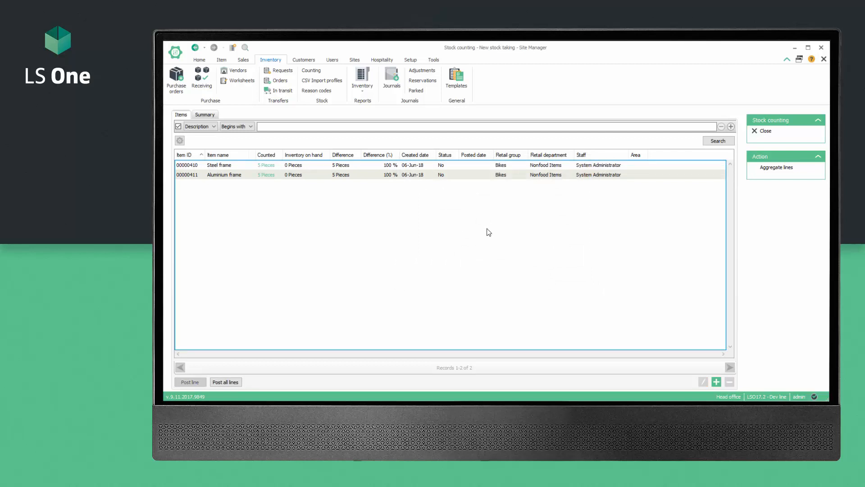
# Post all lines of the stock counting journal and close it
pyautogui.click(226, 381)
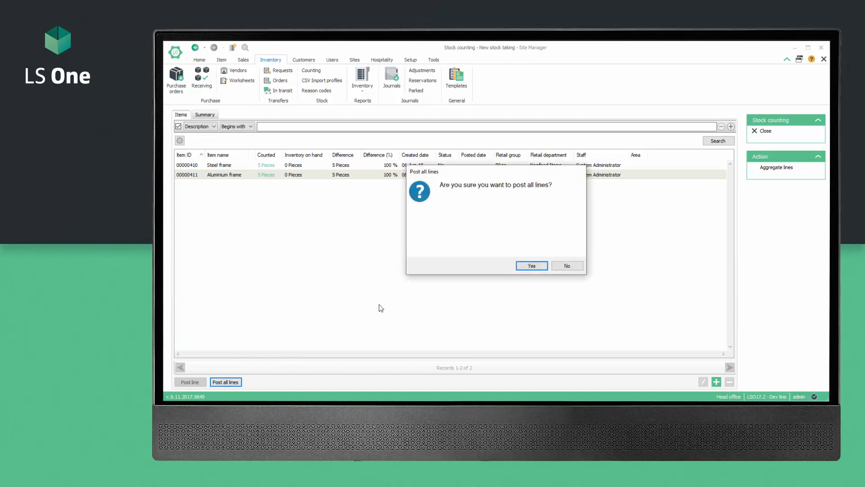
pyautogui.click(532, 266)
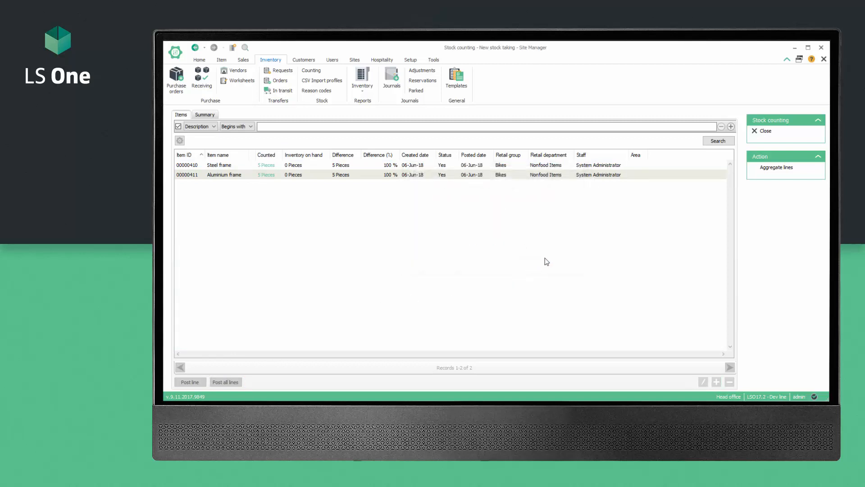
pyautogui.click(762, 131)
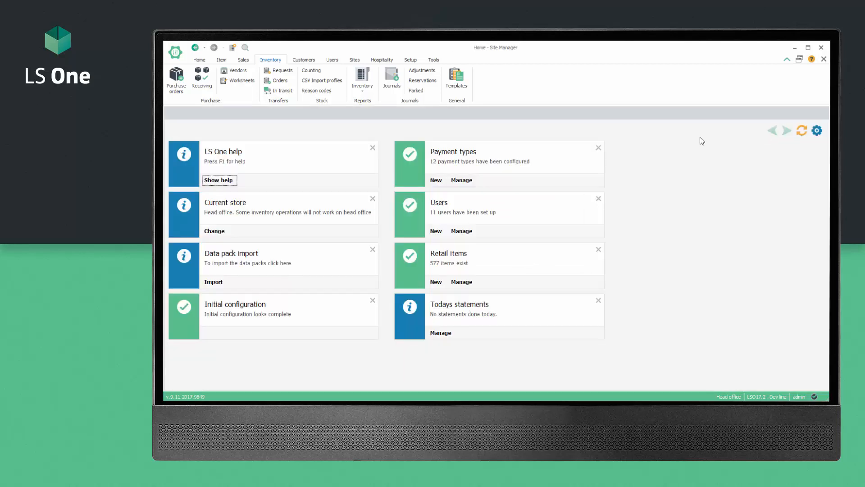
# Open the list of stock counting journals and look at the options of its status filter
pyautogui.click(311, 70)
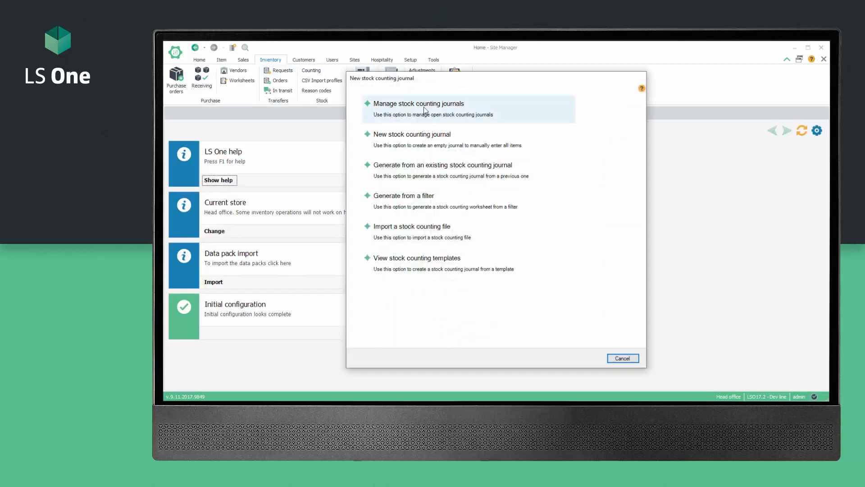
pyautogui.click(424, 106)
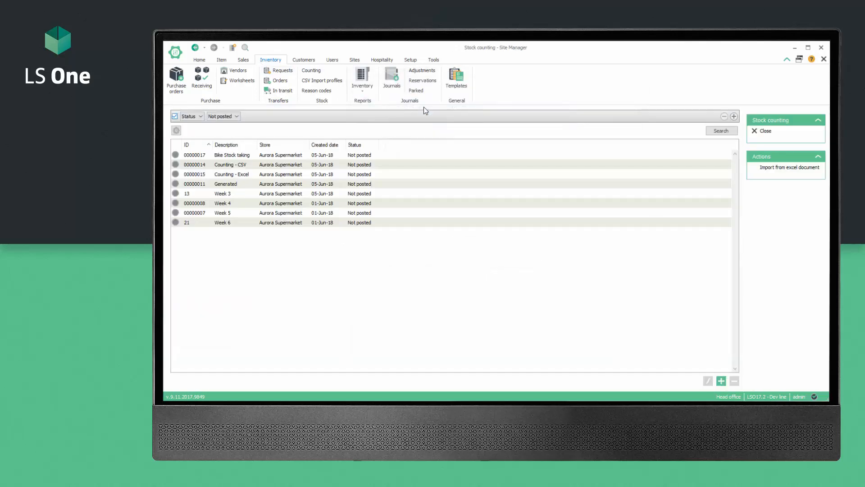
pyautogui.click(229, 116)
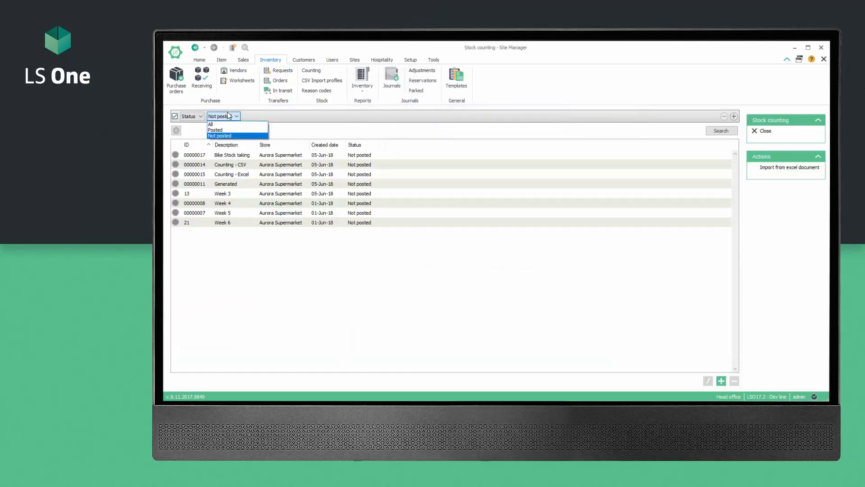
pyautogui.click(387, 268)
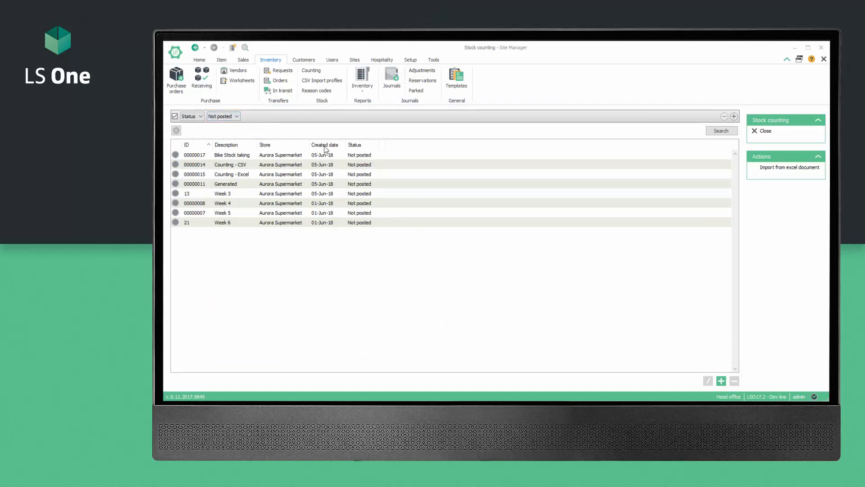
# Start a new stock counting journal generated from a filter on the Bikes retail group and preview the matching items
pyautogui.click(317, 72)
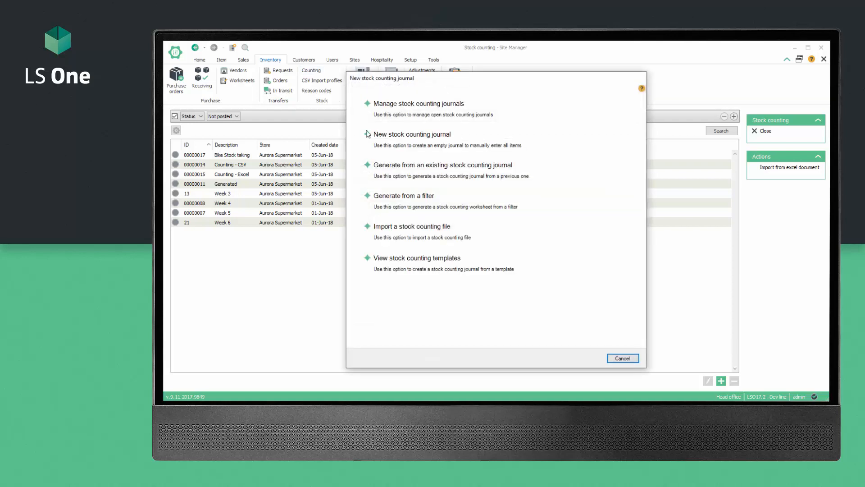
pyautogui.click(410, 200)
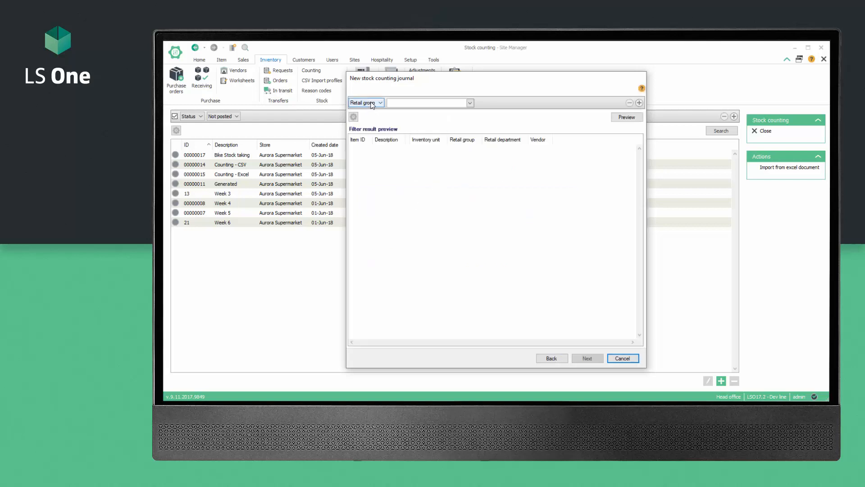
pyautogui.click(470, 103)
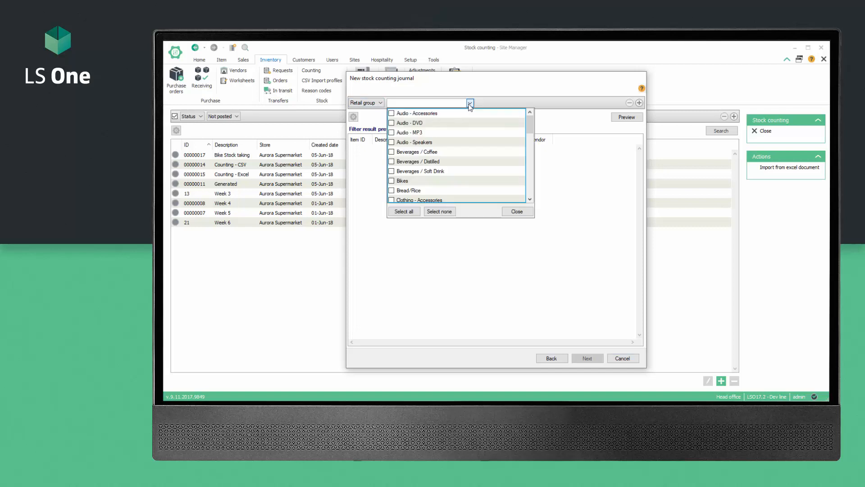
pyautogui.click(391, 181)
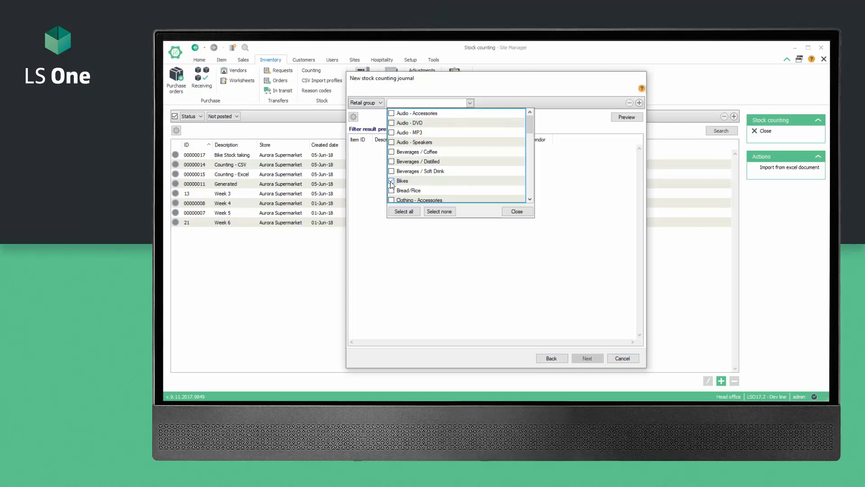
pyautogui.click(517, 212)
pyautogui.click(624, 117)
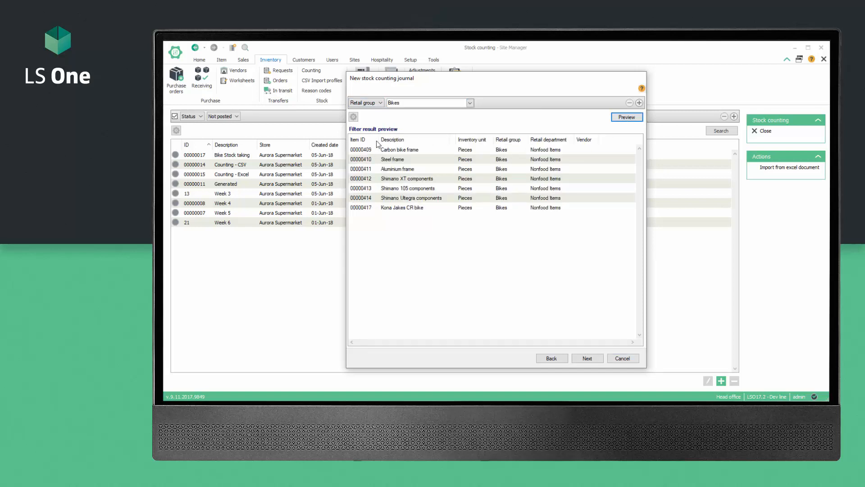
# Describe the filtered journal as "From filter", assign it to Aurora Supermarket and create it
pyautogui.click(588, 359)
pyautogui.write('Fr')
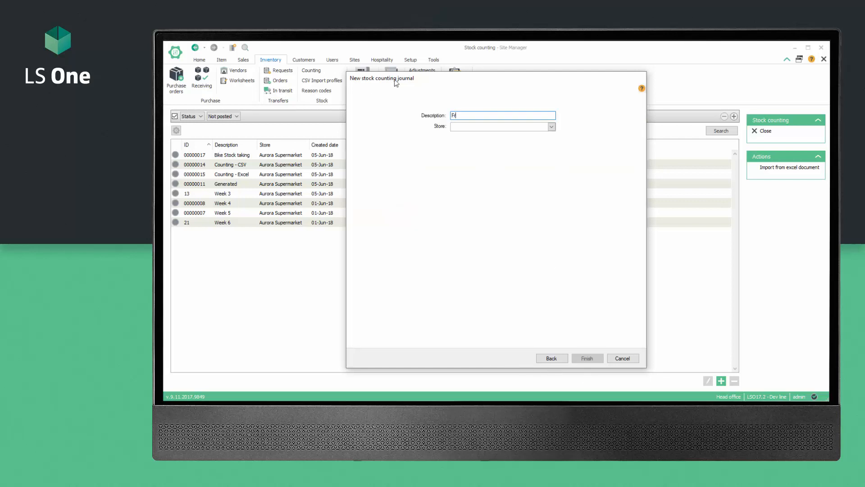
pyautogui.write('om filter')
pyautogui.click(552, 127)
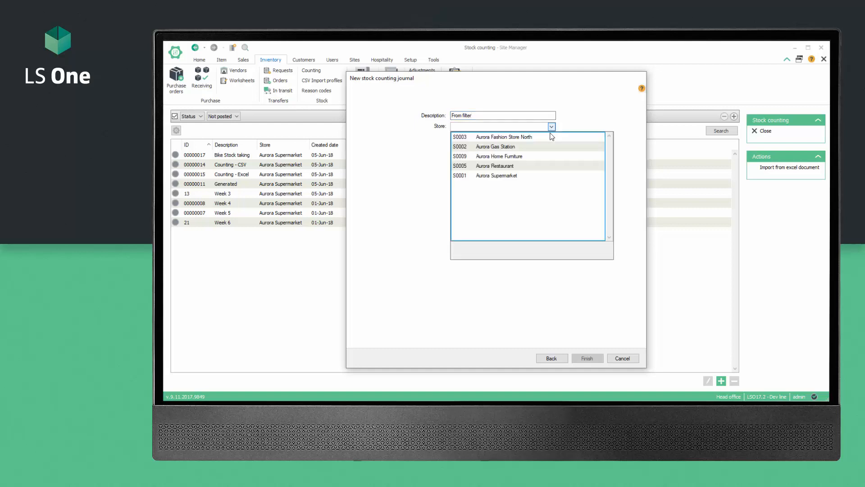
pyautogui.click(532, 176)
pyautogui.click(585, 357)
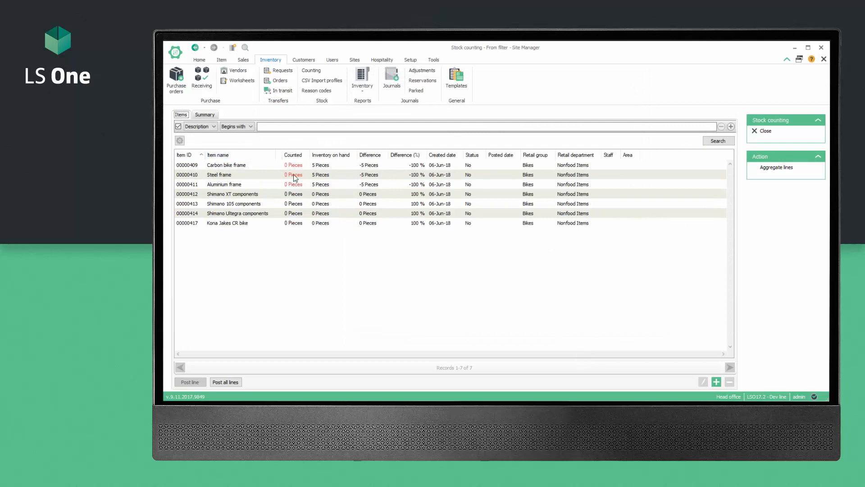
# Open the count properties of the Carbon bike frame line and close them without changes
pyautogui.click(319, 166)
pyautogui.doubleClick(320, 167)
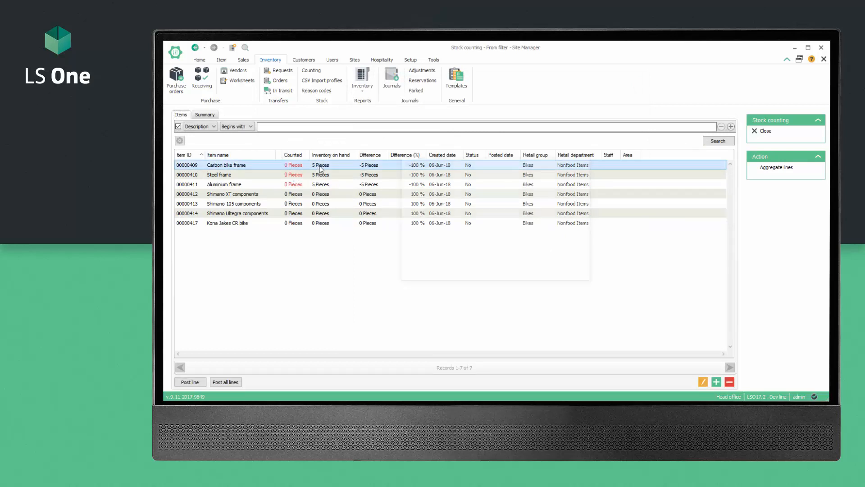
pyautogui.click(582, 274)
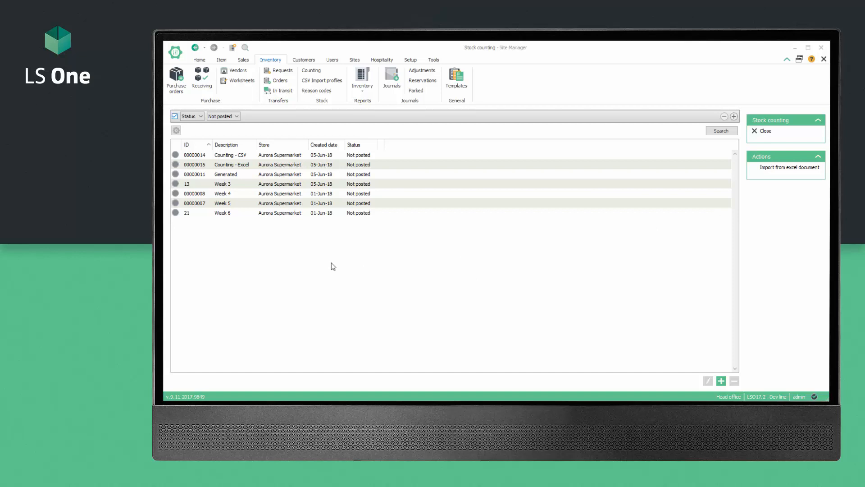
# Create a CSV import profile described as "Default CSV profile" with import type Stock counting and headers enabled
pyautogui.click(321, 82)
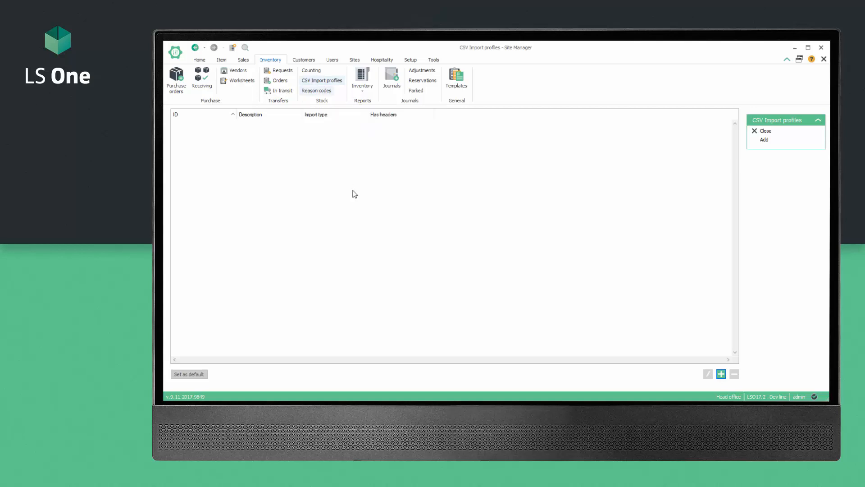
pyautogui.click(721, 374)
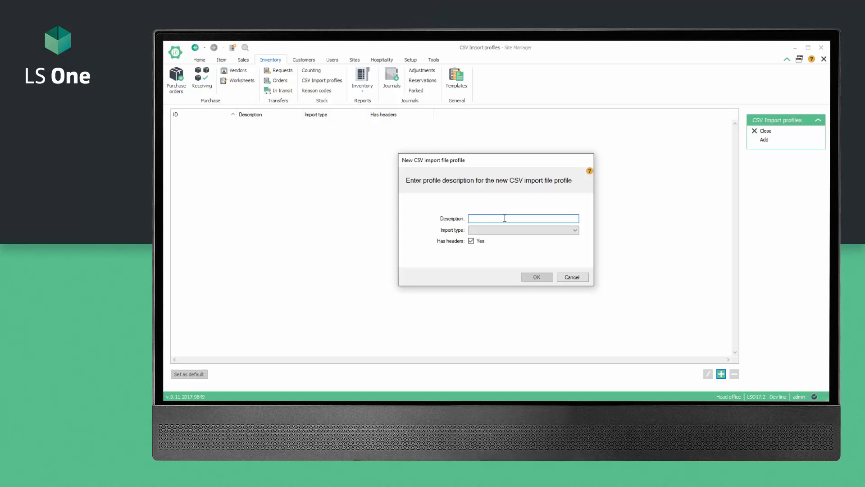
pyautogui.write('Default CSV profile')
pyautogui.click(575, 231)
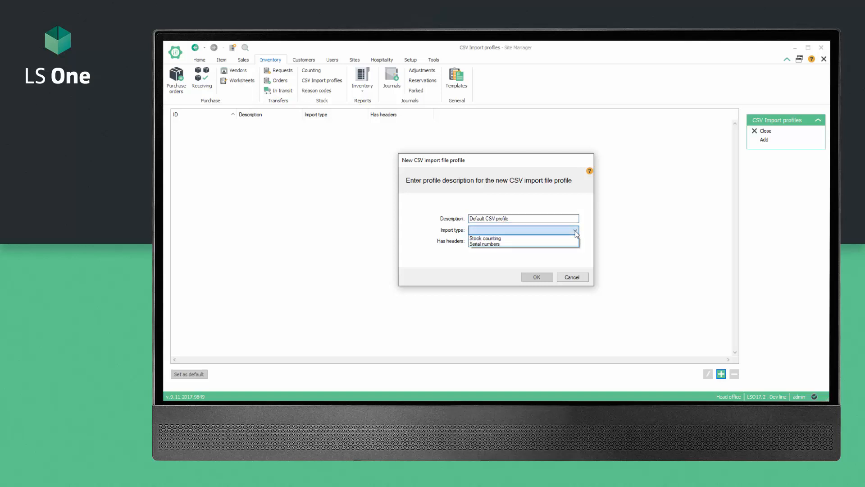
pyautogui.click(553, 239)
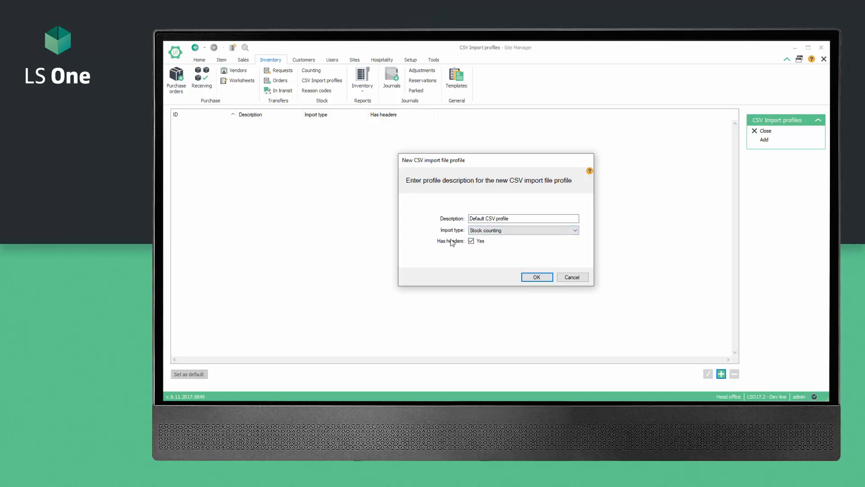
pyautogui.click(536, 277)
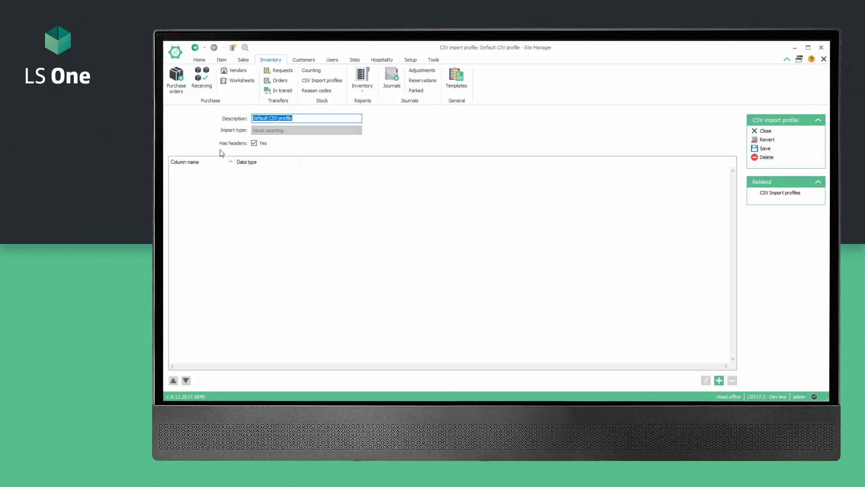
# Add the Item ID and Unit ID fields, in that order, as columns of the CSV import profile
pyautogui.click(719, 380)
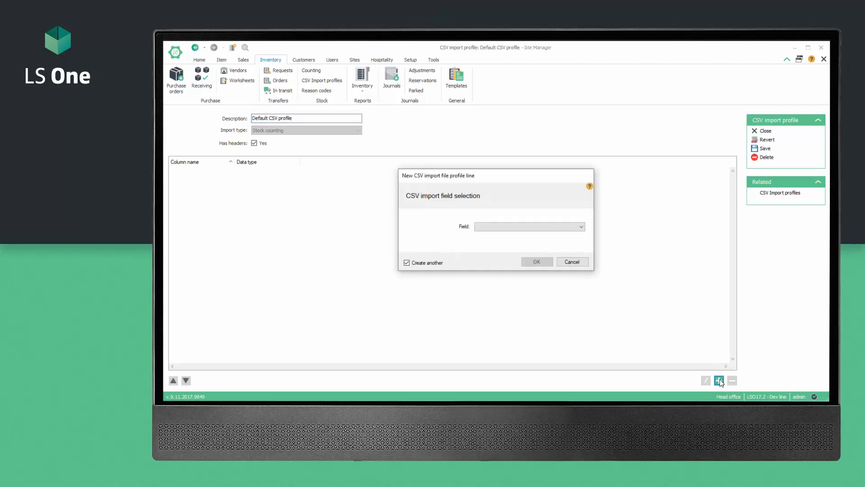
pyautogui.click(581, 227)
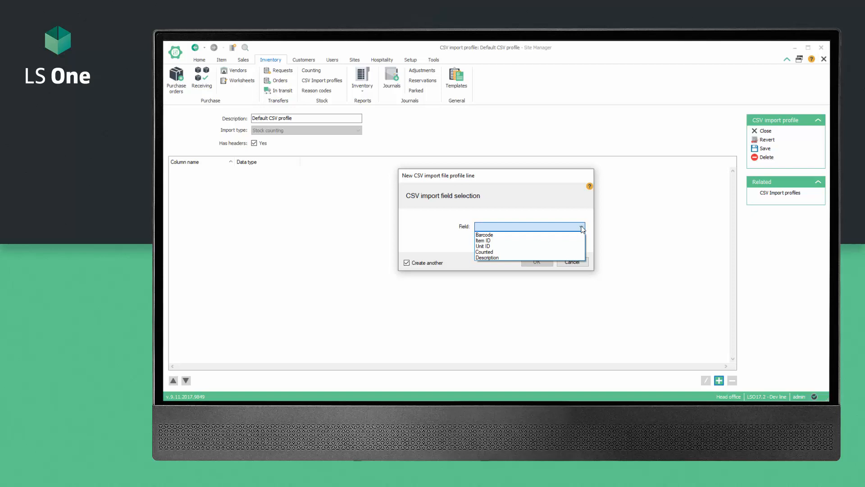
pyautogui.click(544, 241)
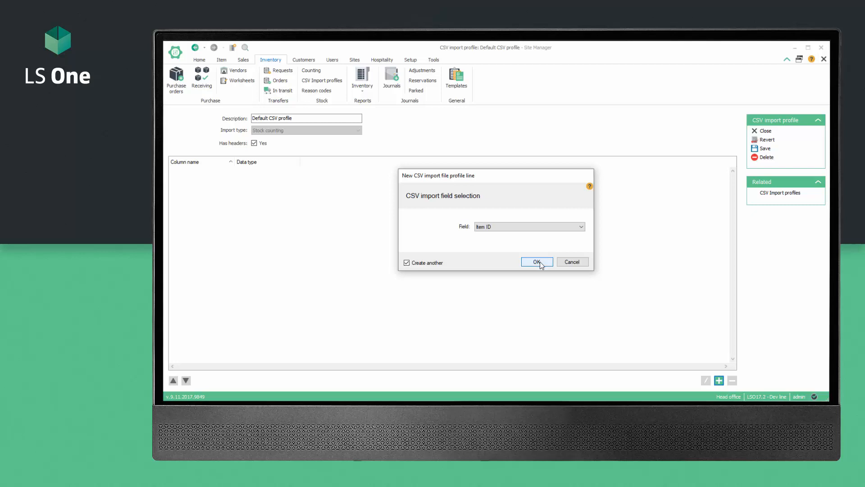
pyautogui.click(537, 262)
pyautogui.click(582, 227)
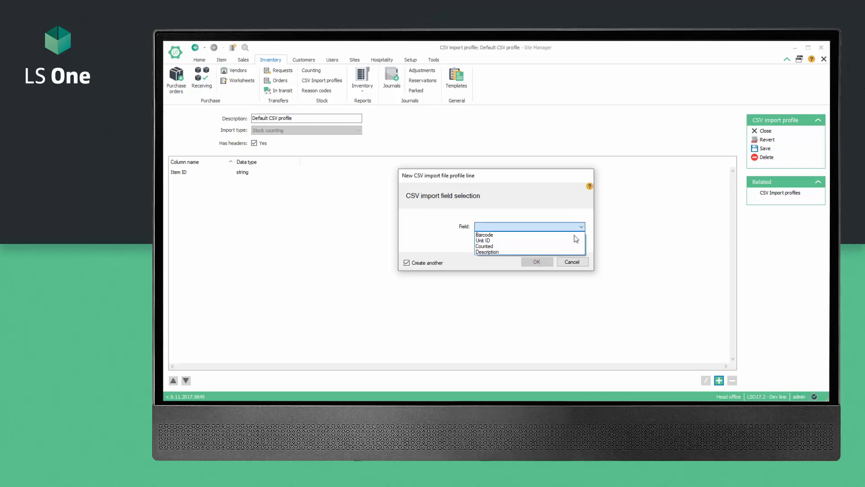
pyautogui.click(571, 242)
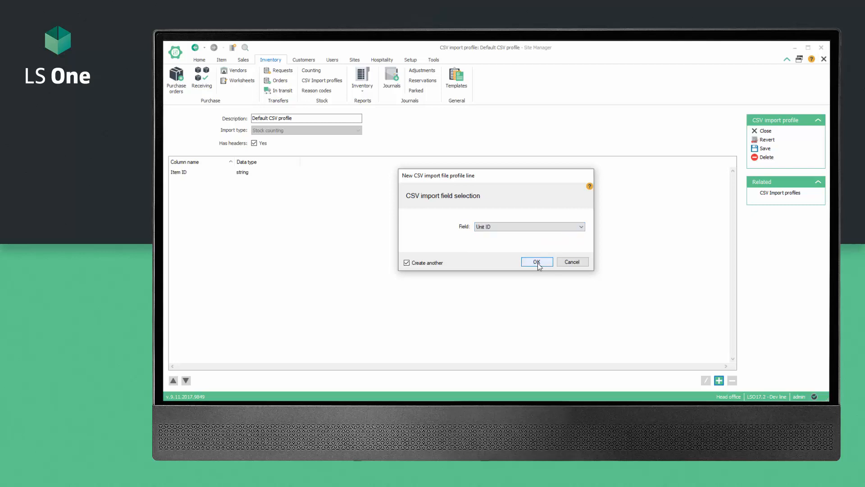
pyautogui.click(540, 262)
# Add the Counted field as the last column of the import profile, and save and close the profile
pyautogui.click(582, 227)
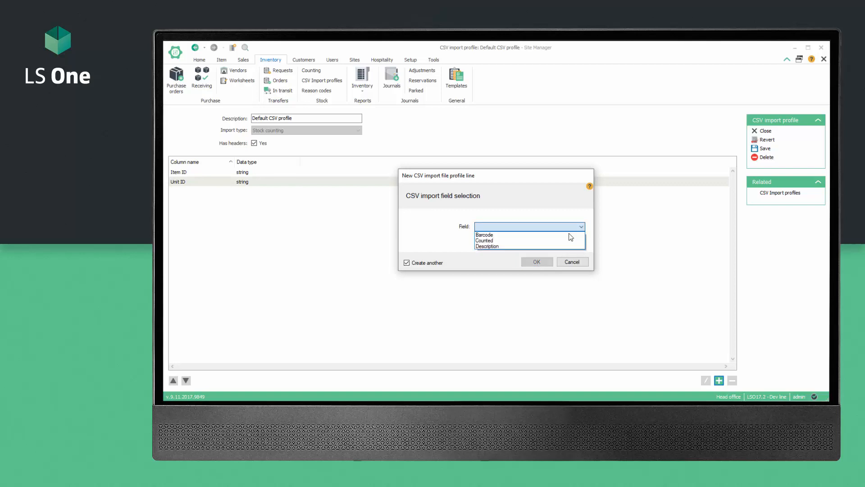
pyautogui.click(550, 246)
pyautogui.click(540, 261)
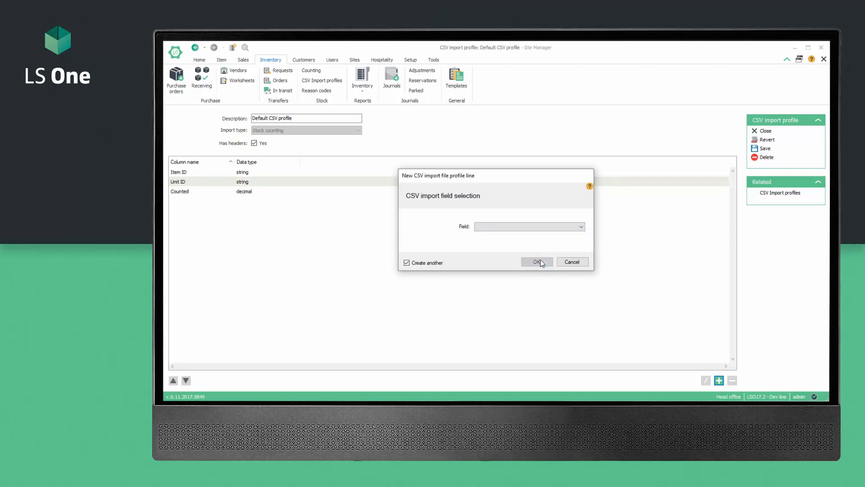
pyautogui.click(572, 263)
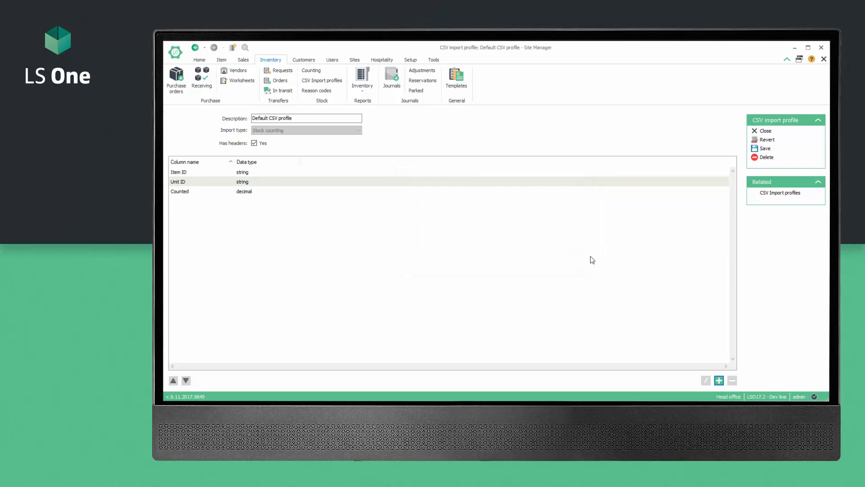
pyautogui.click(764, 149)
pyautogui.click(766, 131)
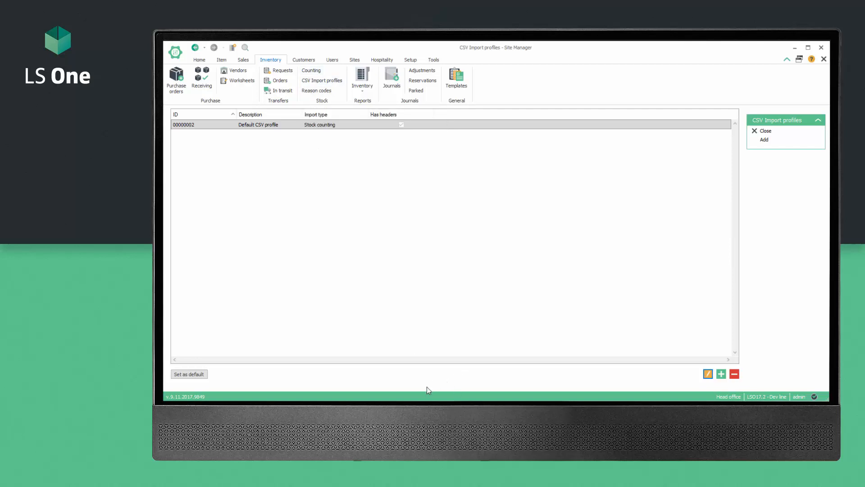
# Switch to Notepad and examine the header and item lines of Stock taking through CSV.csv, and minimize it
pyautogui.hotkey('alt', 'Tab')
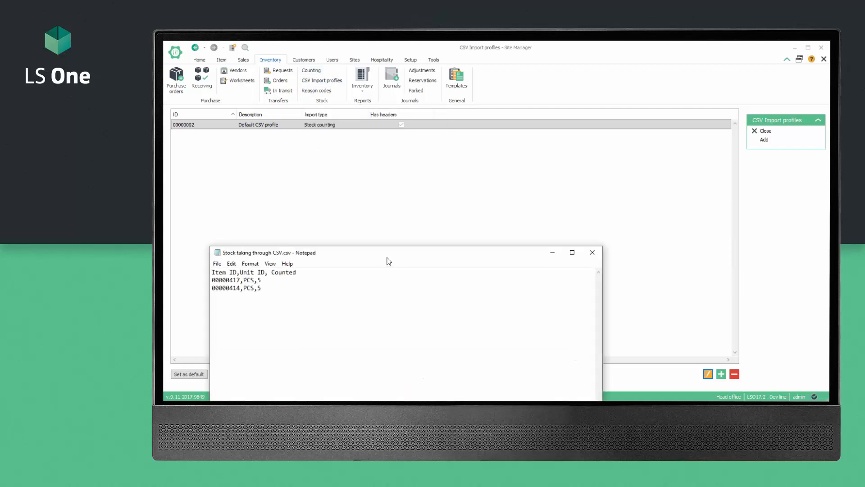
pyautogui.moveTo(395, 256); pyautogui.dragTo(501, 199)
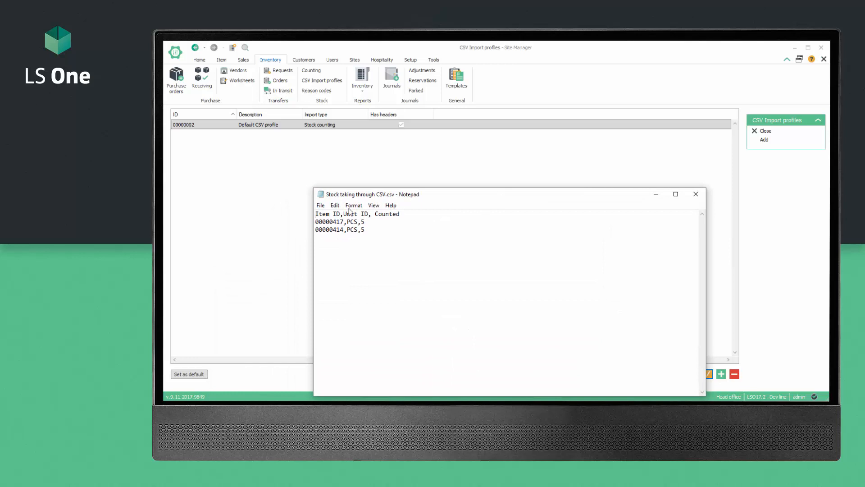
pyautogui.moveTo(340, 213); pyautogui.dragTo(449, 323)
pyautogui.click(407, 215)
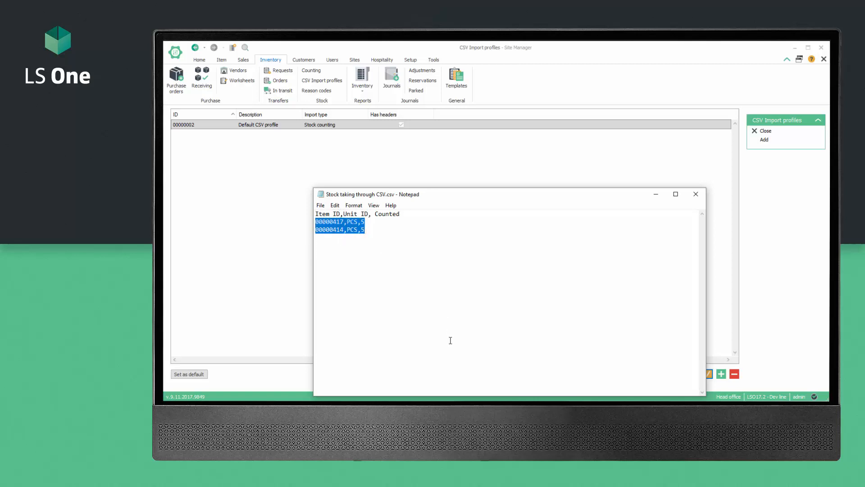
pyautogui.click(657, 195)
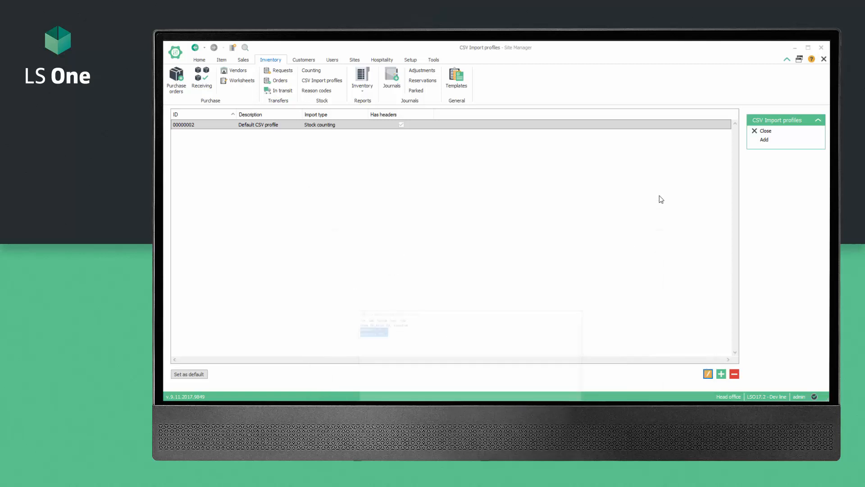
# Try to import the stock counting file Stock taking through CSV.csv into the Counting - CSV journal
pyautogui.click(311, 70)
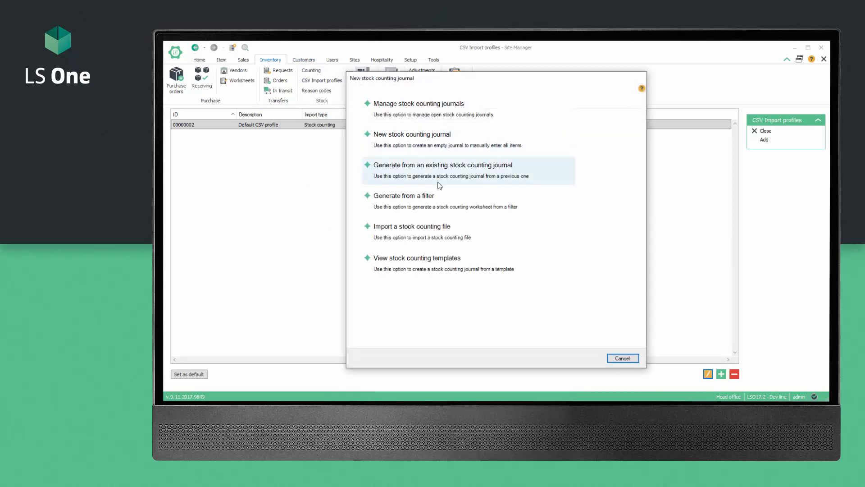
pyautogui.click(414, 230)
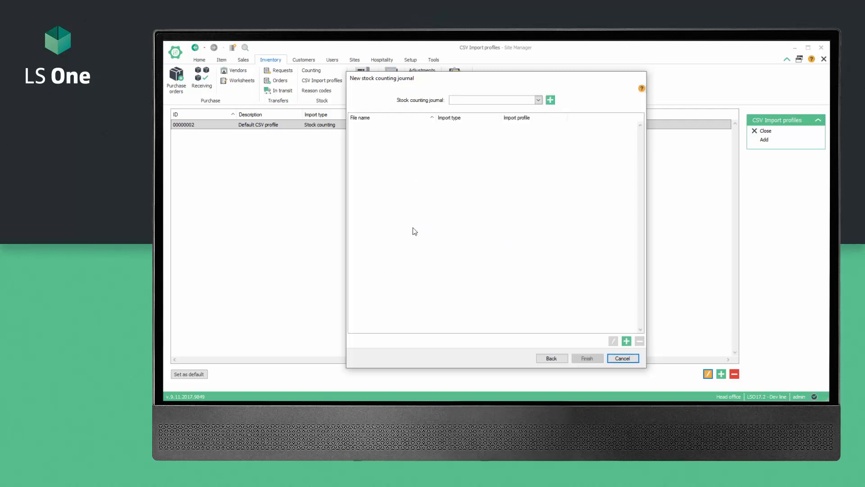
pyautogui.click(538, 100)
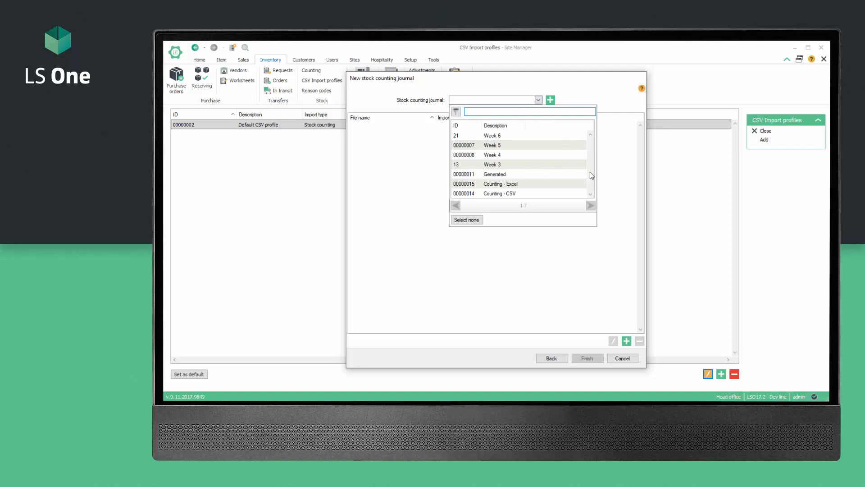
pyautogui.click(505, 193)
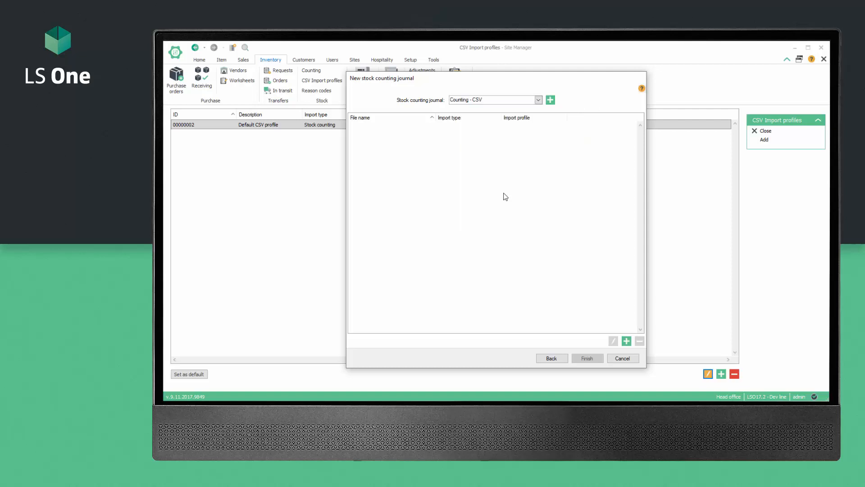
pyautogui.click(627, 341)
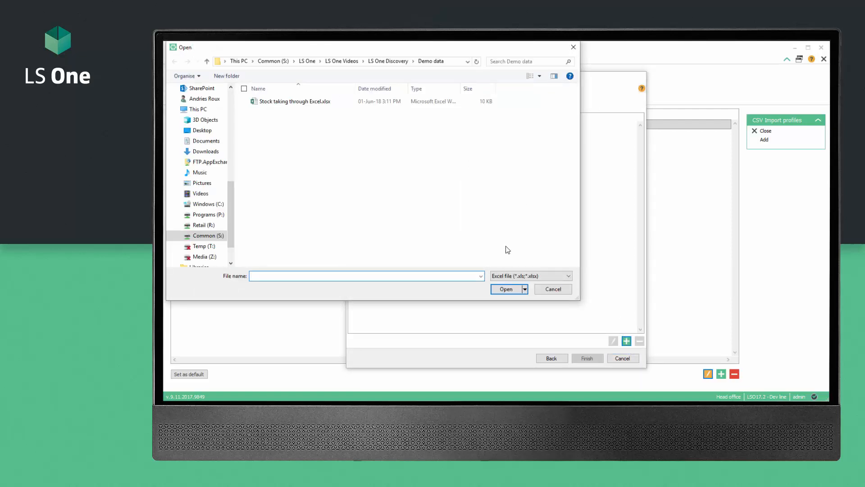
pyautogui.click(525, 277)
pyautogui.click(523, 293)
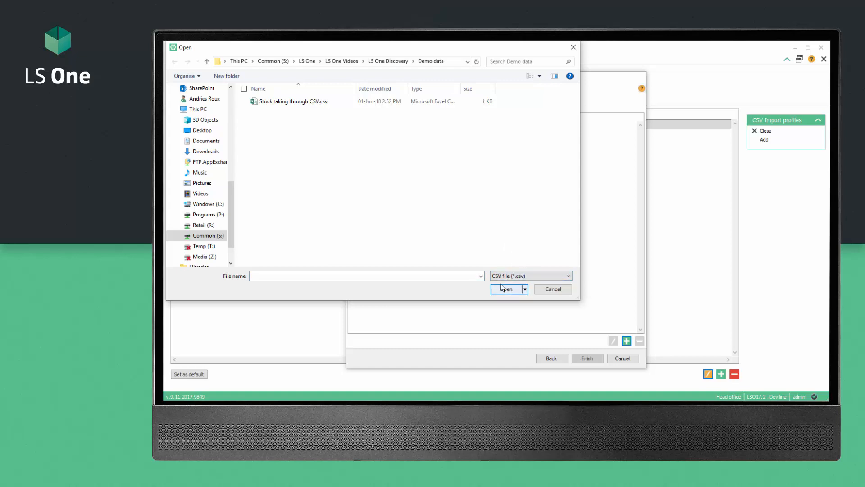
pyautogui.click(280, 104)
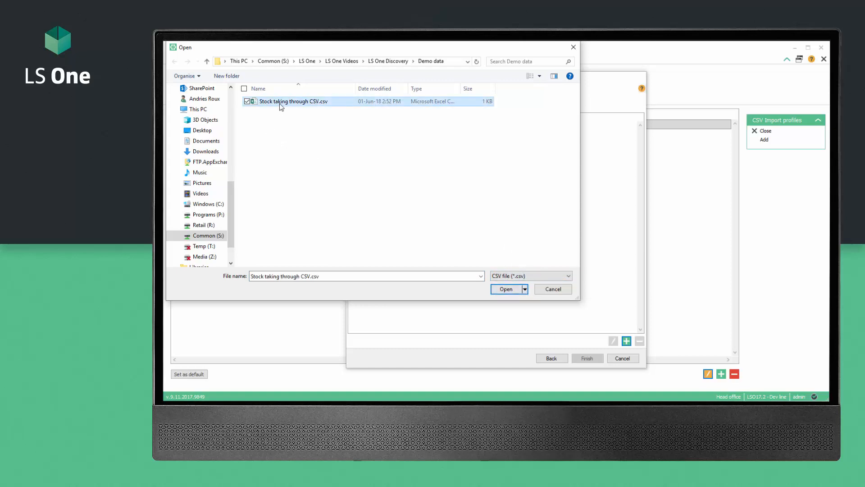
pyautogui.click(506, 290)
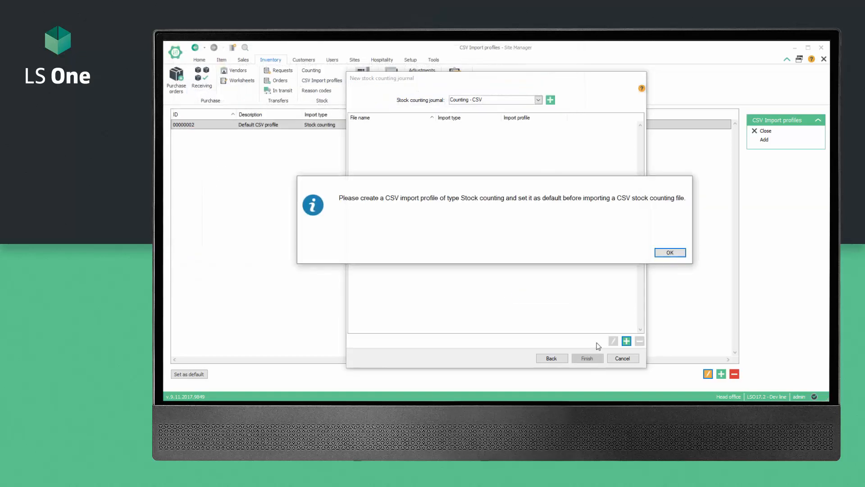
pyautogui.click(671, 252)
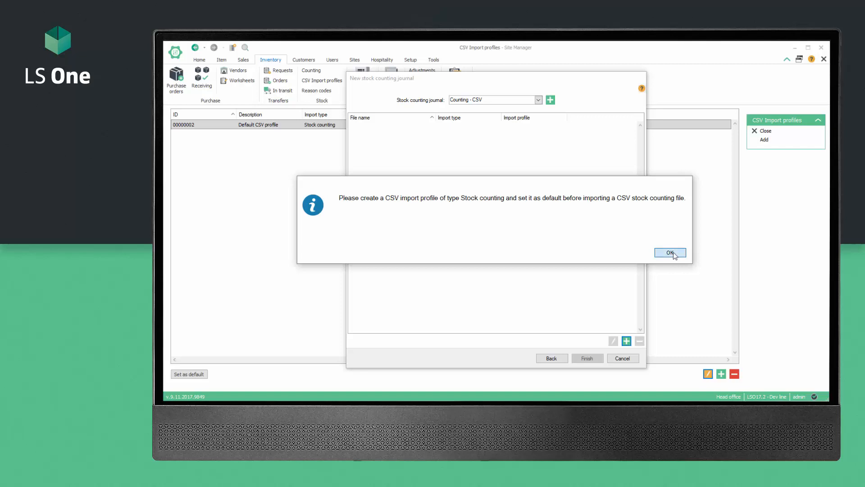
pyautogui.click(622, 358)
# Set the Default CSV profile as the default CSV import profile
pyautogui.click(322, 80)
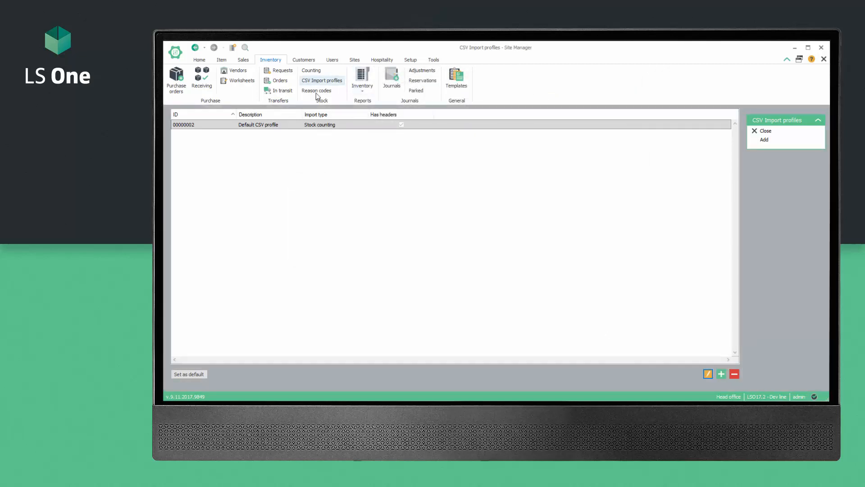
pyautogui.click(252, 127)
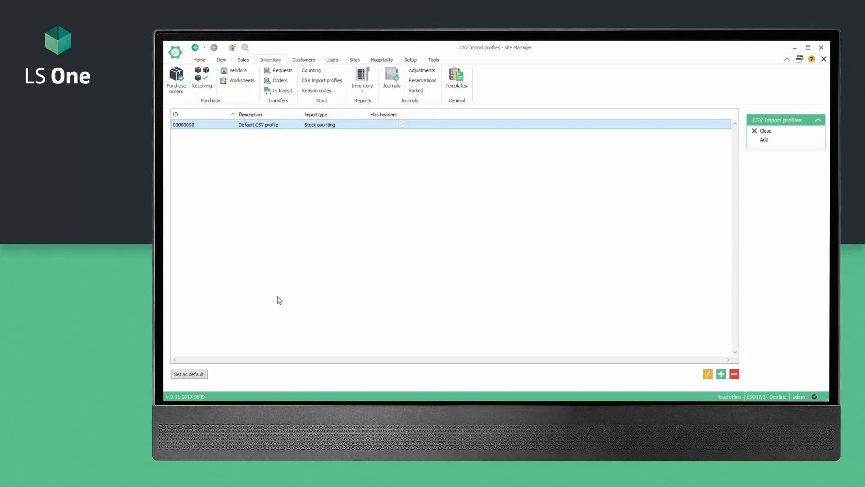
pyautogui.click(189, 373)
pyautogui.click(530, 266)
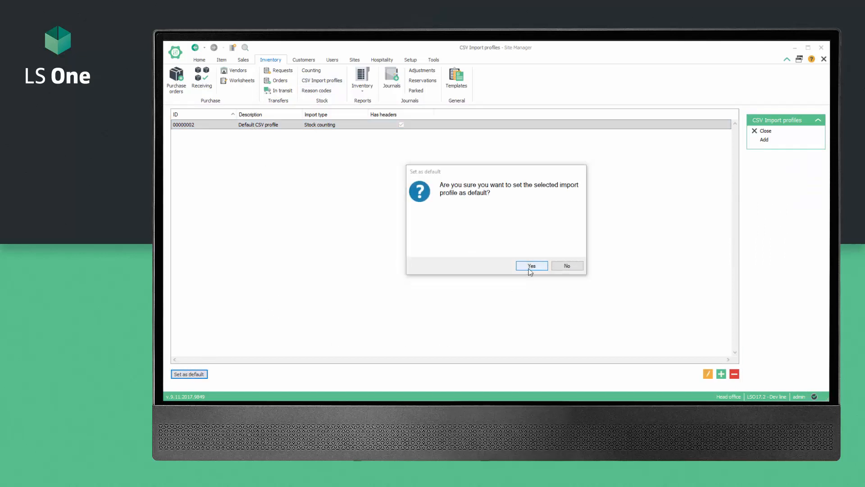
# Import the stock counting file Stock taking through CSV.csv into the Counting - CSV journal, and close the import results
pyautogui.click(311, 70)
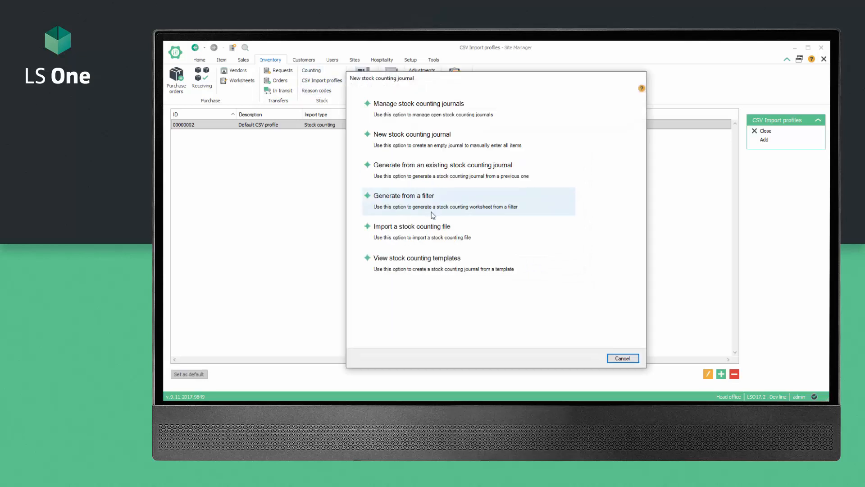
pyautogui.click(427, 232)
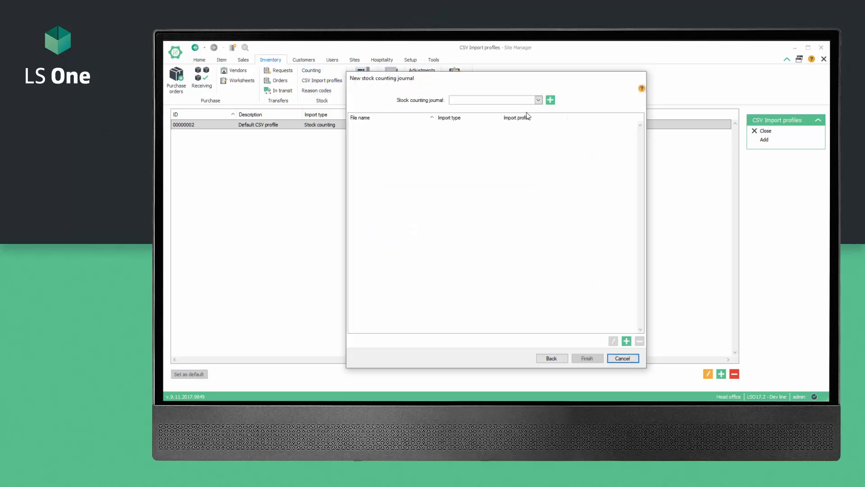
pyautogui.click(538, 99)
pyautogui.click(514, 194)
pyautogui.click(626, 341)
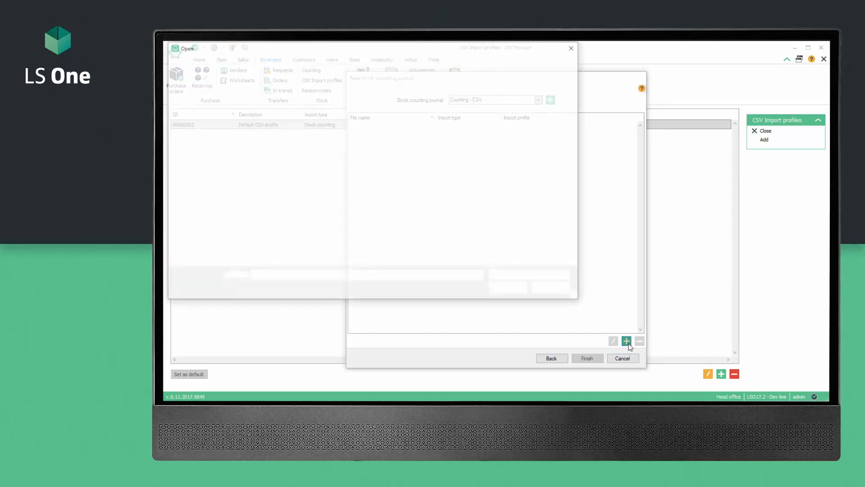
pyautogui.click(547, 276)
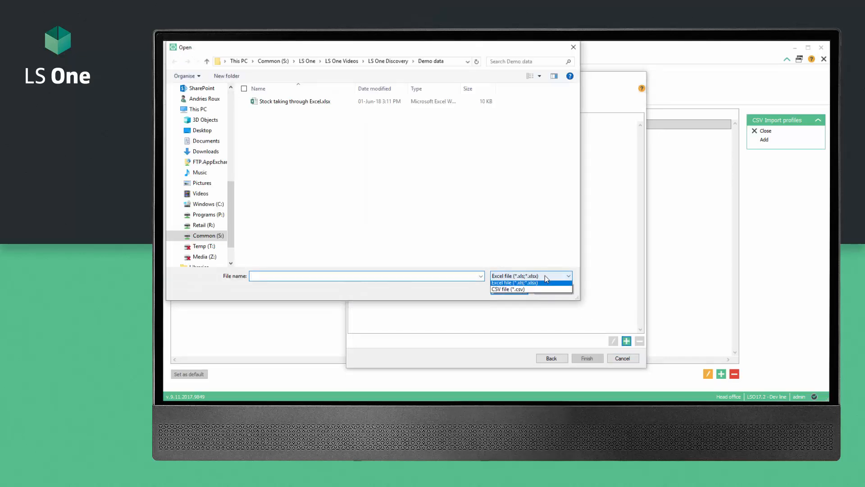
pyautogui.click(519, 291)
pyautogui.click(293, 101)
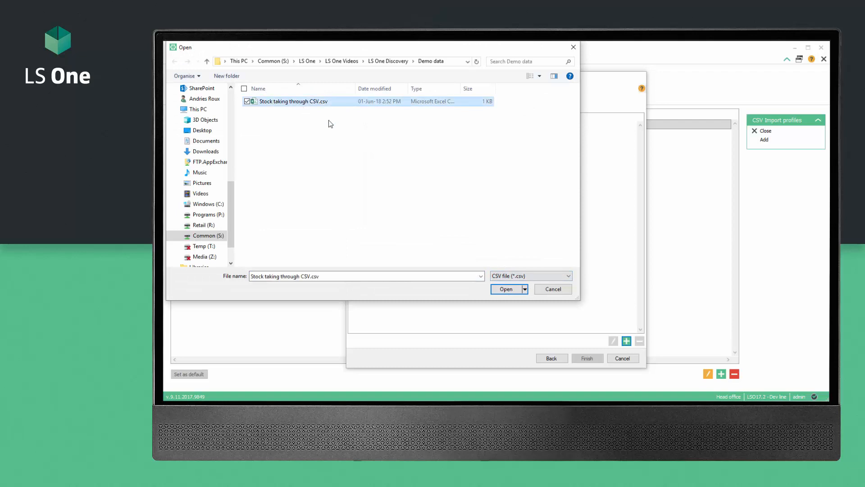
pyautogui.click(501, 289)
pyautogui.click(588, 359)
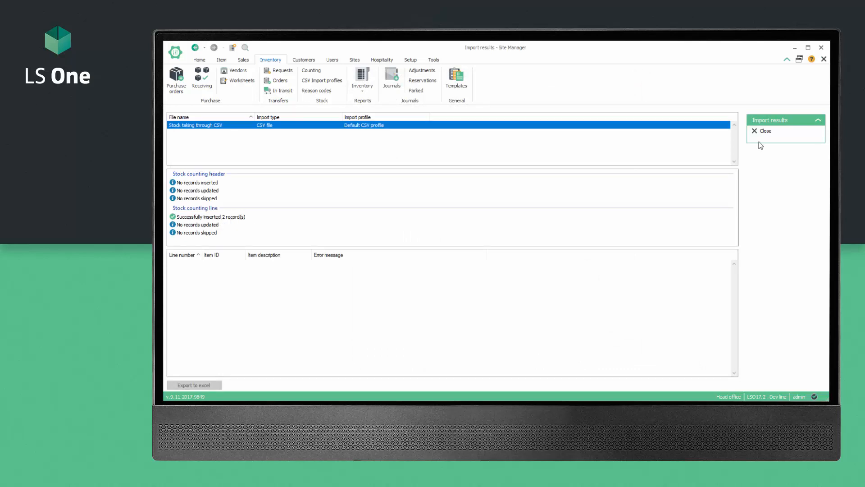
pyautogui.click(766, 131)
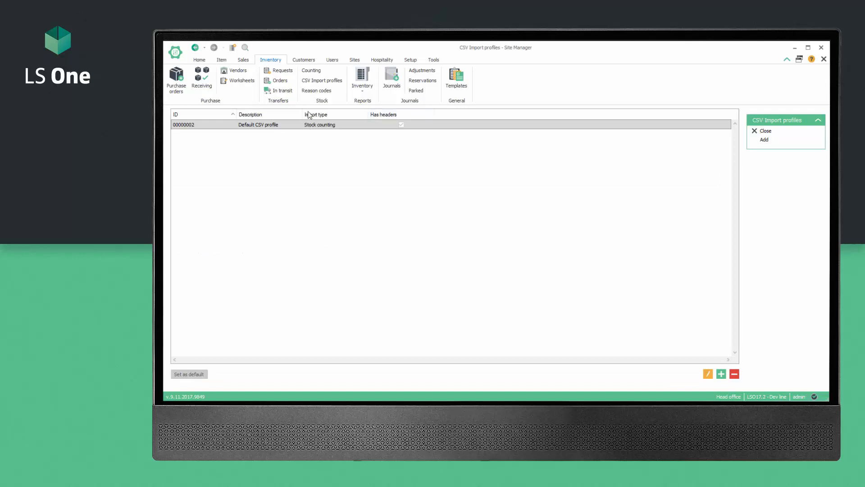
# Review the item lines of the Counting - CSV and Counting - Excel journals among the managed stock counting journals, closing each one
pyautogui.click(318, 71)
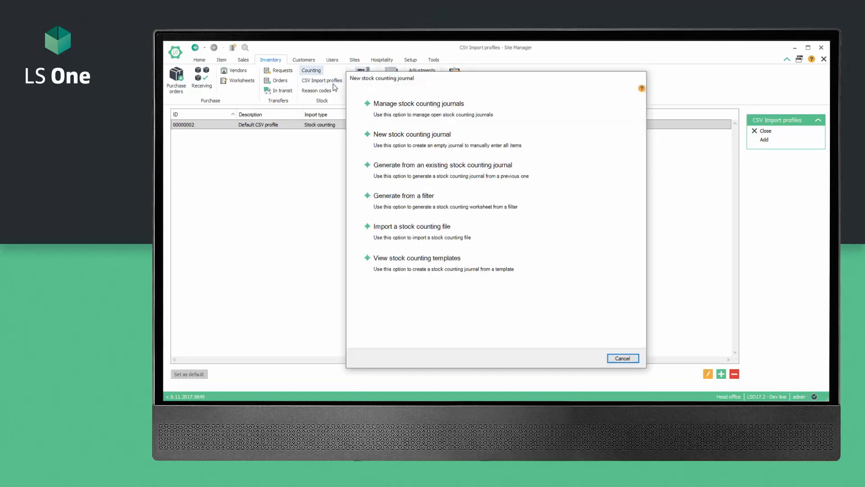
pyautogui.click(418, 115)
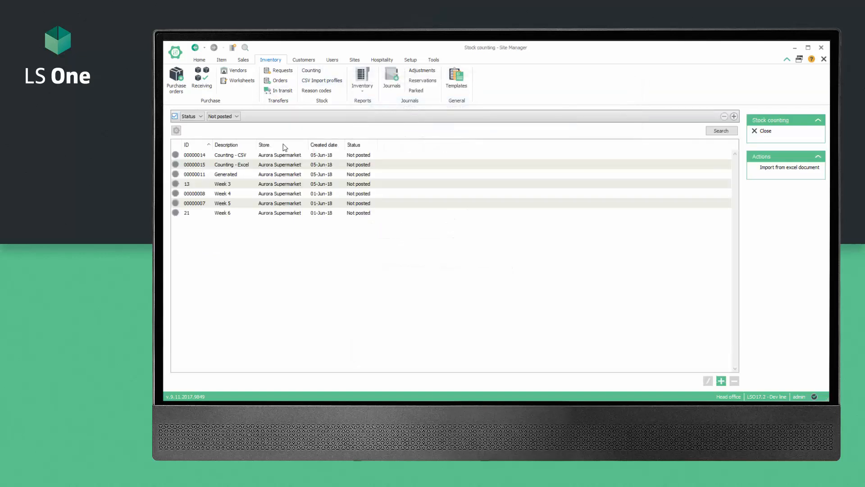
pyautogui.doubleClick(229, 154)
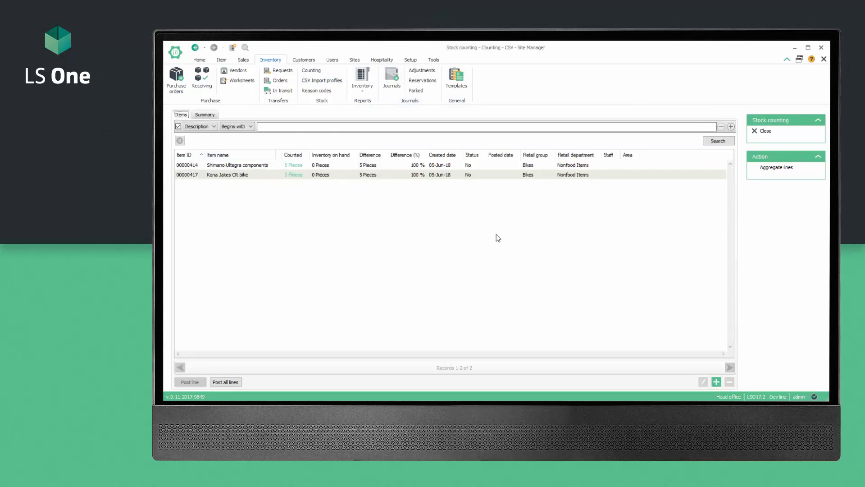
pyautogui.click(765, 131)
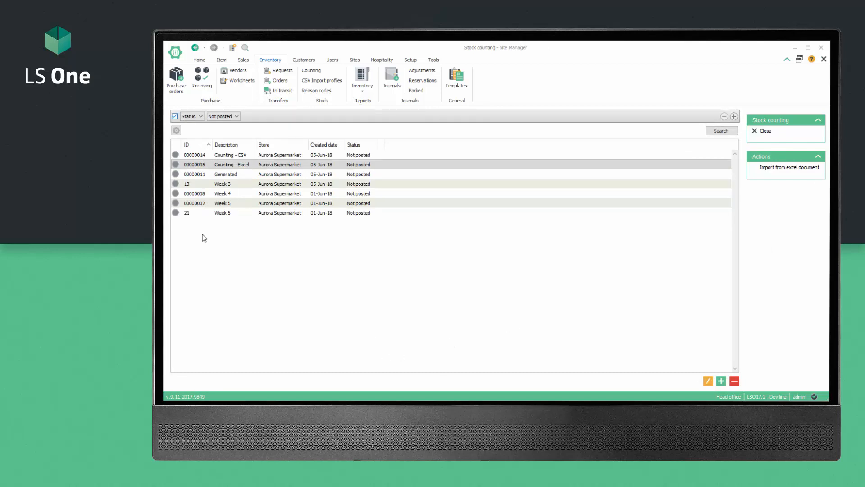
pyautogui.doubleClick(209, 165)
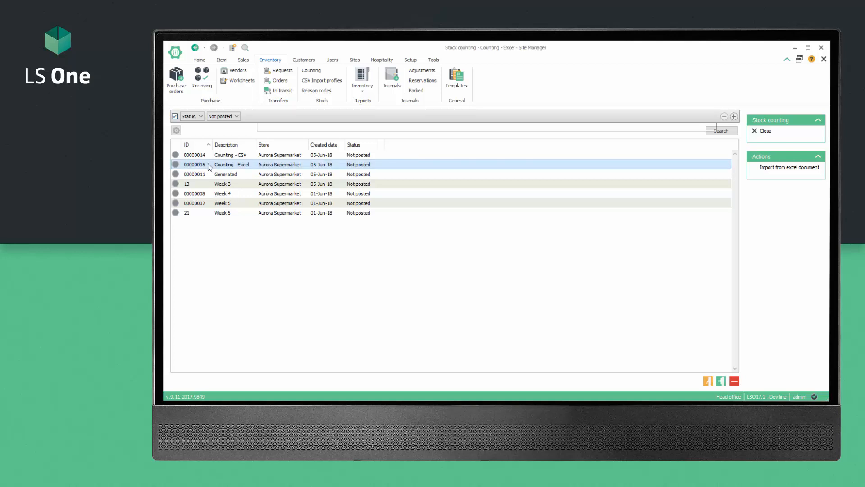
pyautogui.click(763, 130)
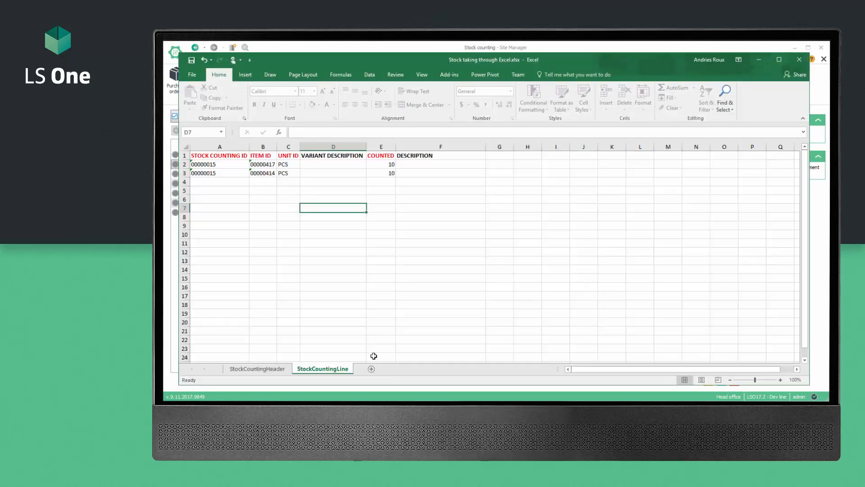
# Switch to Excel and examine the stock counting ID, store ID and description on the StockCountingHeader sheet of Stock taking through Excel.xlsx
pyautogui.click(250, 369)
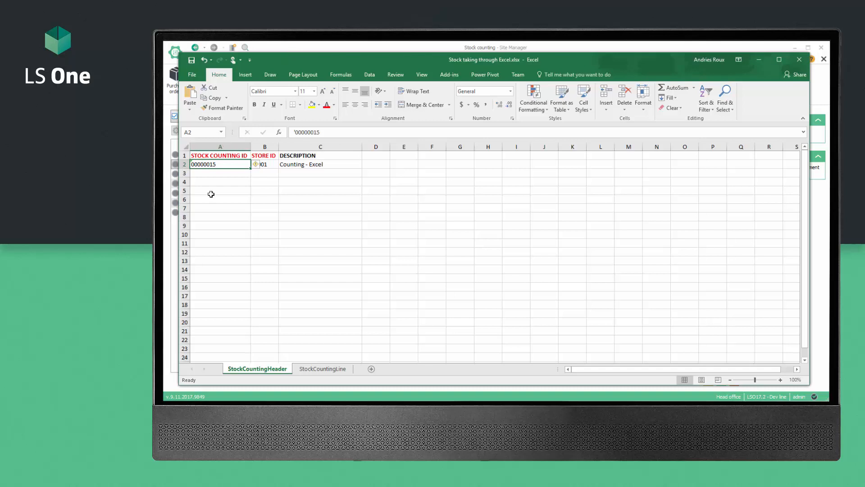
pyautogui.click(266, 164)
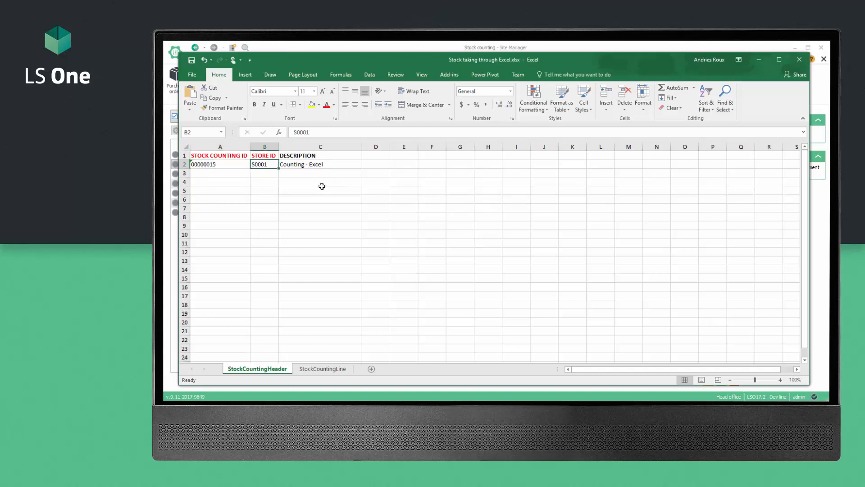
pyautogui.click(304, 164)
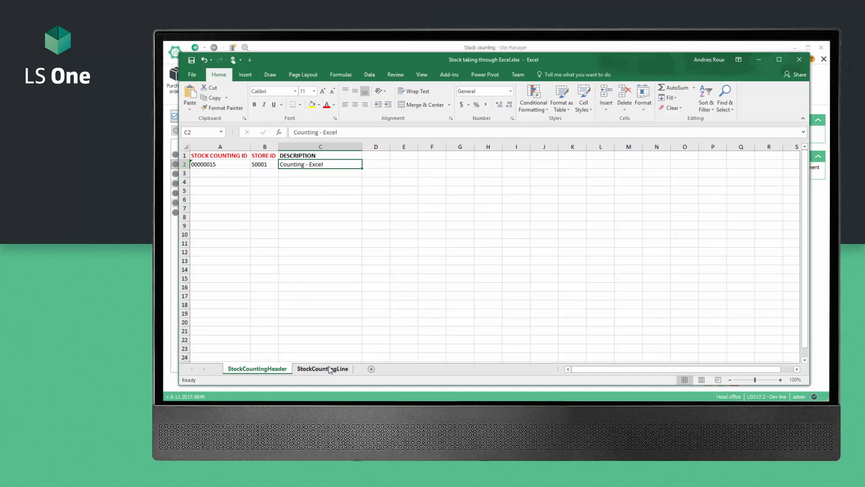
# Examine the stock counting ID, item ID, unit ID and counted columns on the StockCountingLine sheet, and minimize the workbook
pyautogui.click(330, 370)
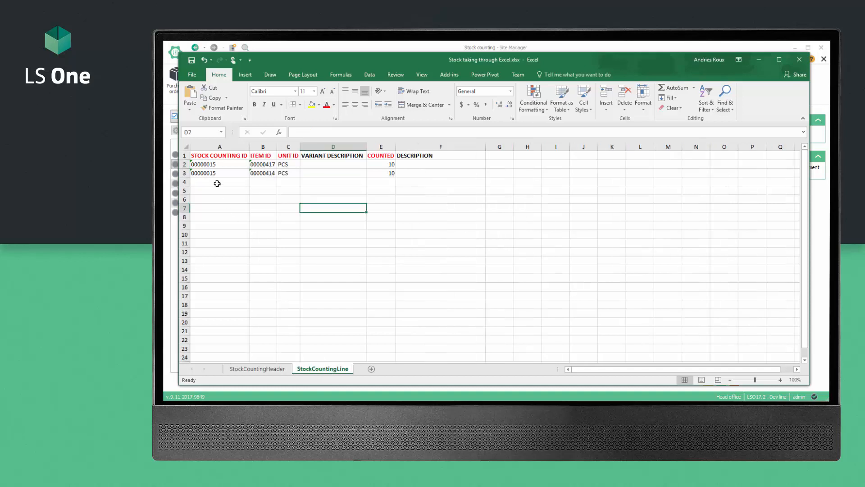
pyautogui.click(223, 156)
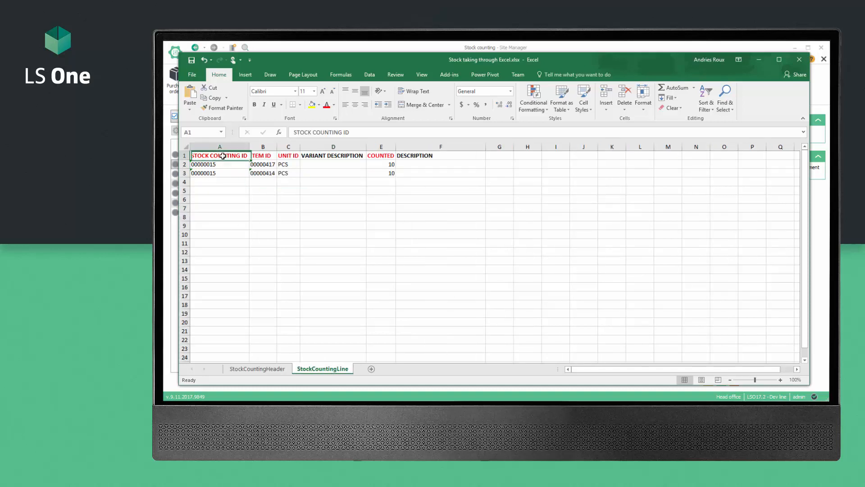
pyautogui.click(267, 155)
pyautogui.click(265, 164)
pyautogui.click(287, 156)
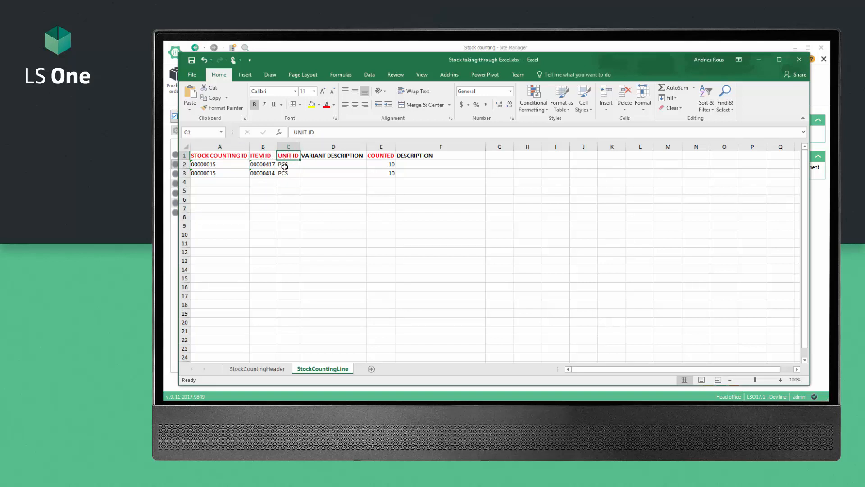
pyautogui.click(284, 165)
pyautogui.click(388, 155)
pyautogui.click(387, 163)
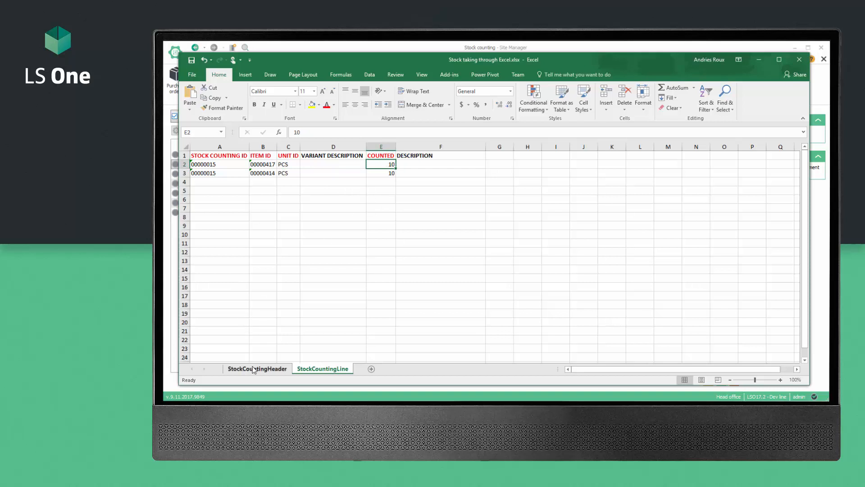
pyautogui.click(760, 60)
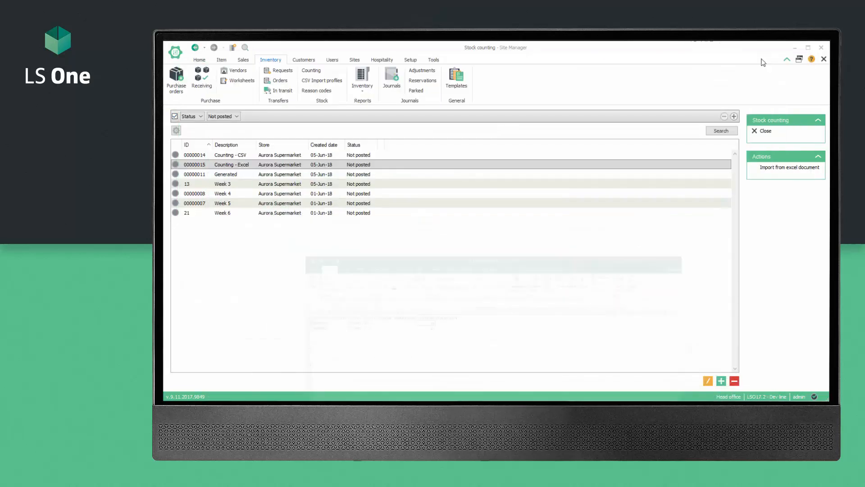
# Import the stock counting file Stock taking through Excel.xlsx, and review the item lines of the Counting - Excel journal
pyautogui.click(318, 72)
pyautogui.click(392, 233)
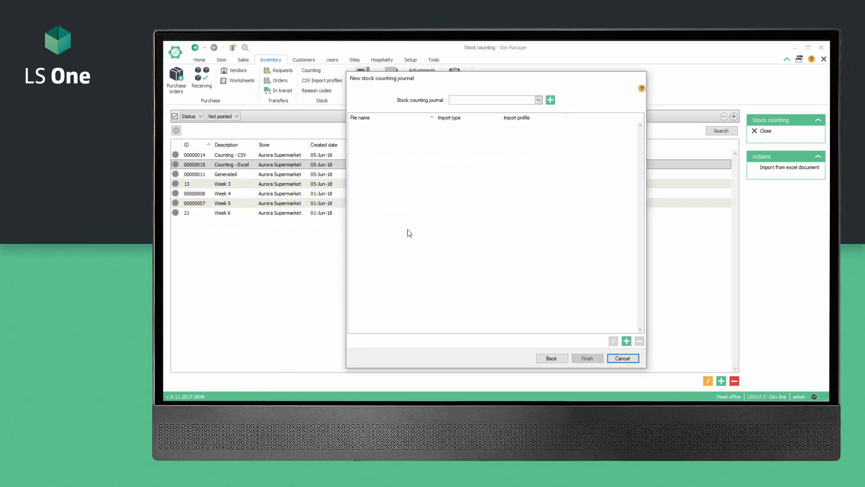
pyautogui.click(627, 341)
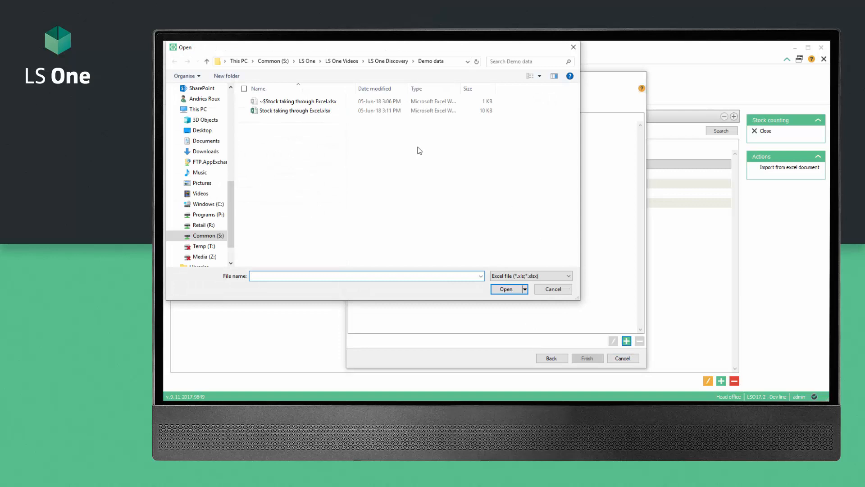
pyautogui.doubleClick(321, 111)
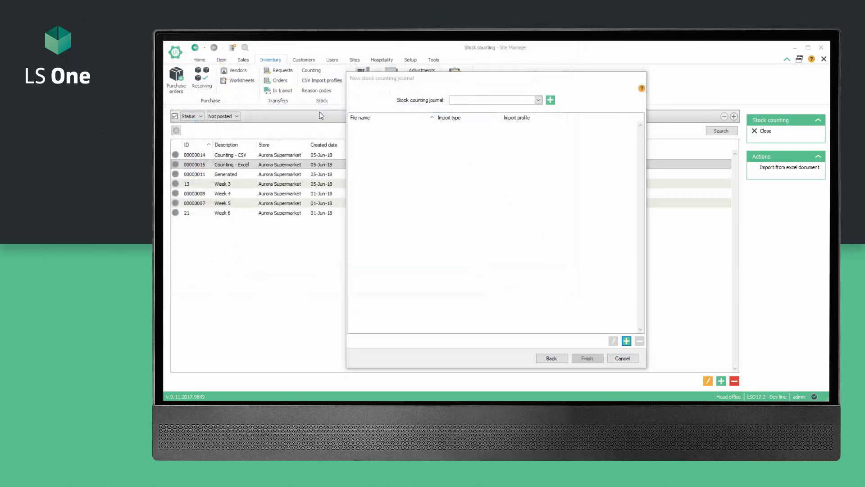
pyautogui.click(597, 360)
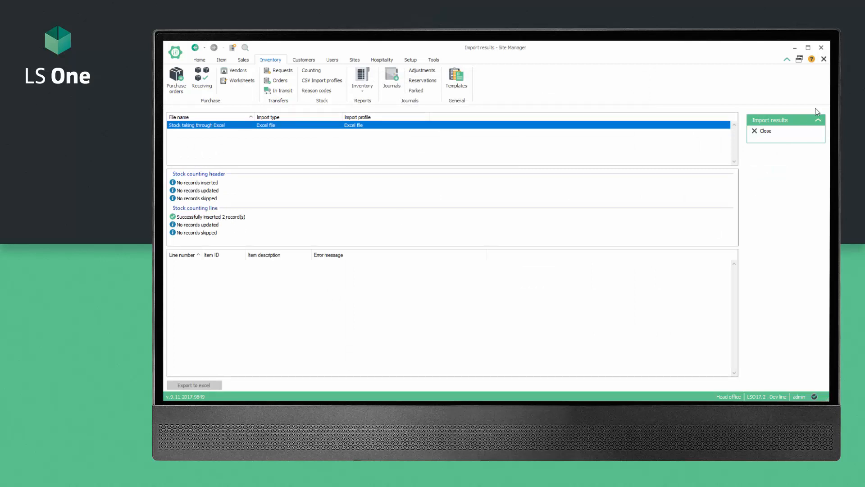
pyautogui.click(766, 132)
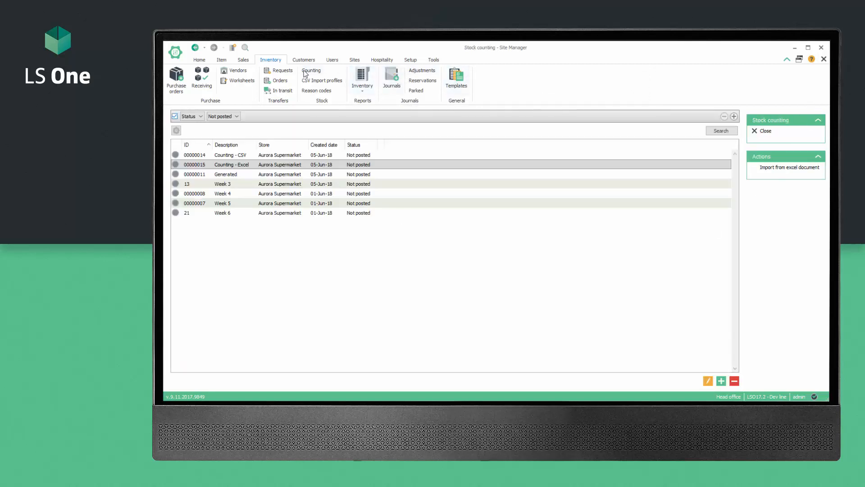
pyautogui.doubleClick(238, 165)
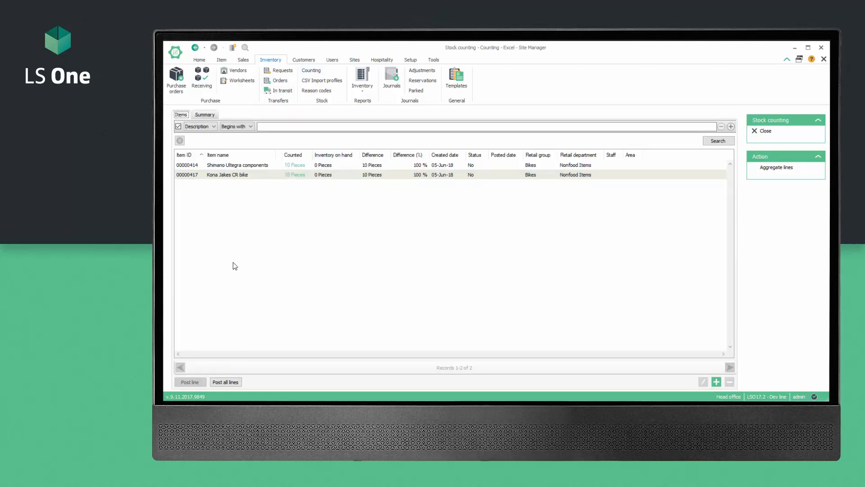
pyautogui.click(766, 131)
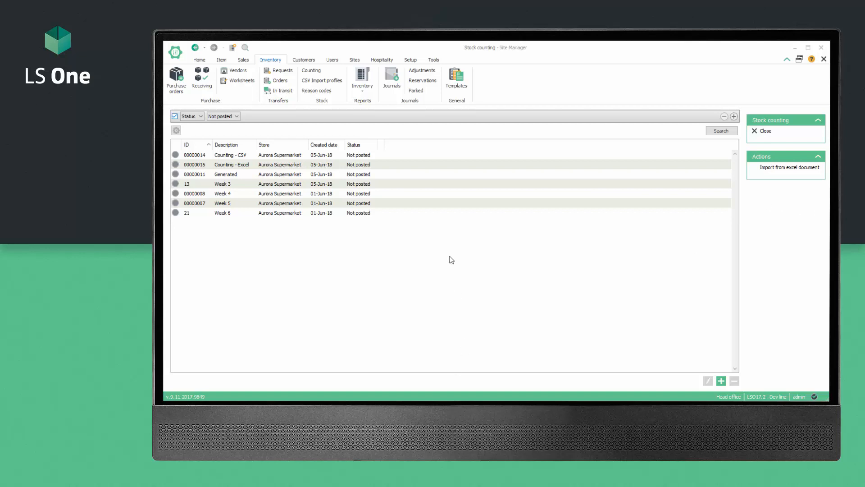
# Create an inventory template named Bike Stock taking template with the Stock counting type for the Aurora Supermarket store
pyautogui.click(455, 78)
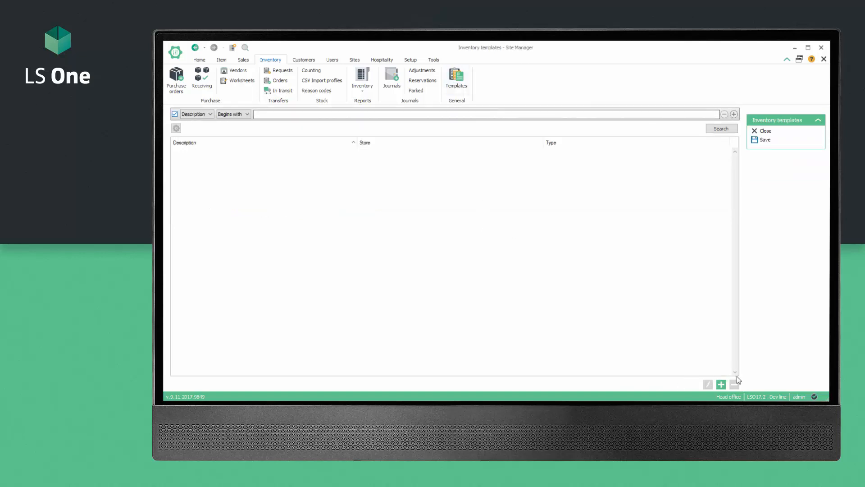
pyautogui.click(722, 384)
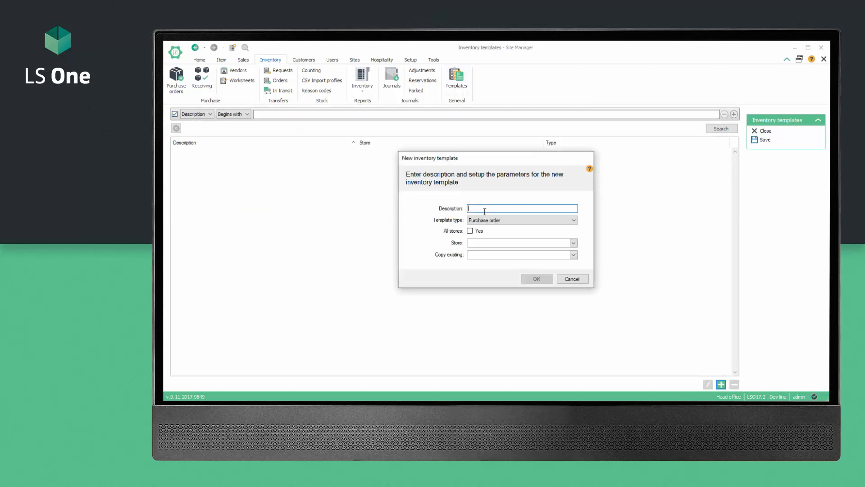
pyautogui.write('Bike Stock taking template')
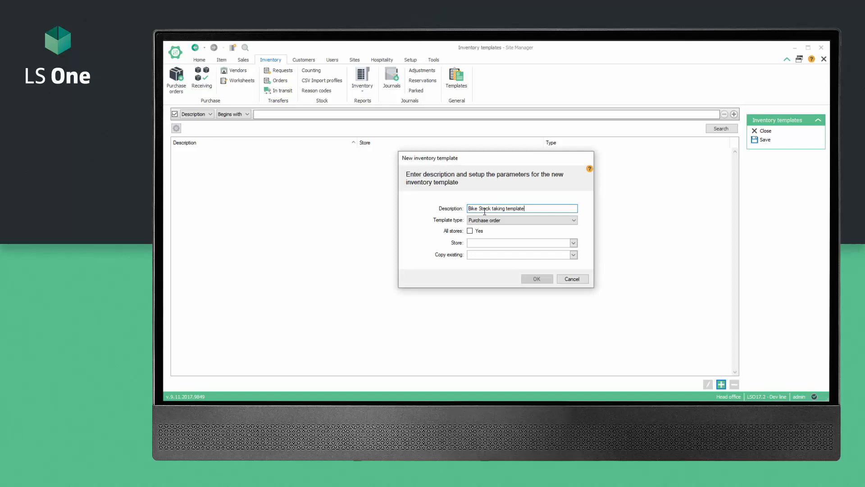
pyautogui.click(506, 222)
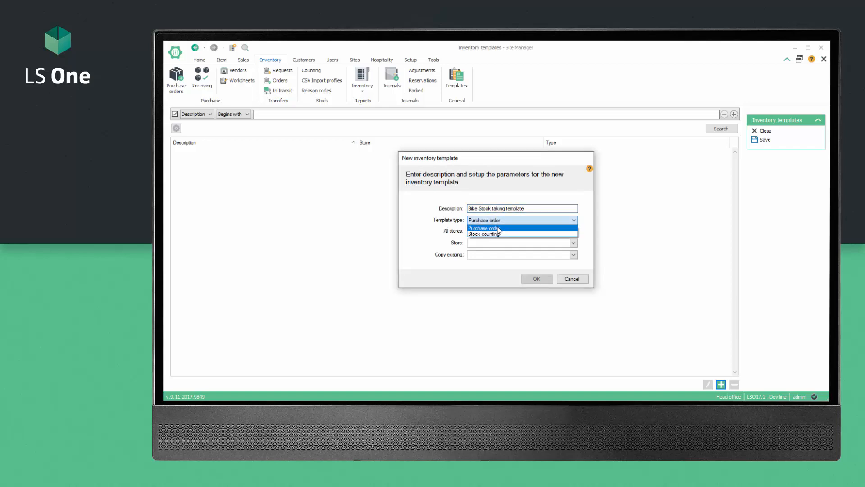
pyautogui.click(495, 235)
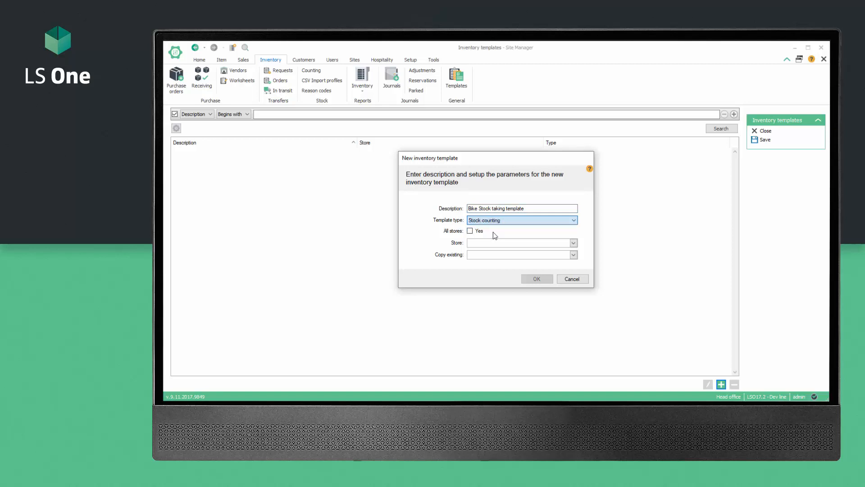
pyautogui.click(573, 242)
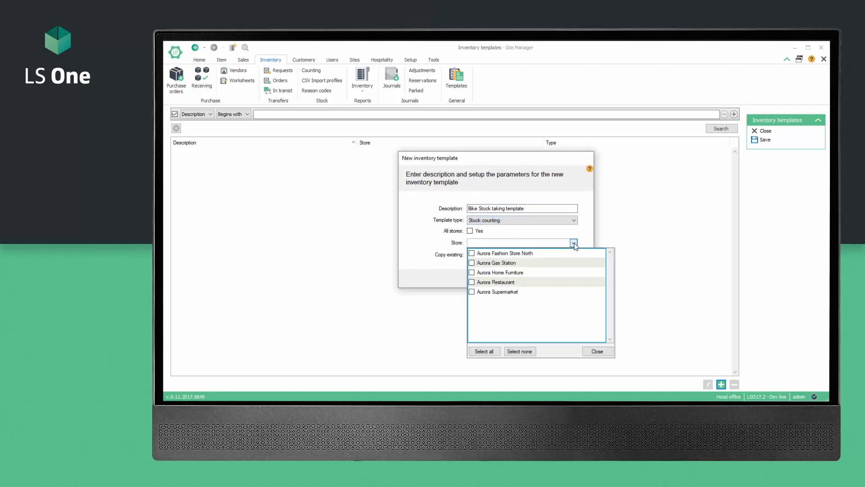
pyautogui.click(471, 292)
pyautogui.click(597, 351)
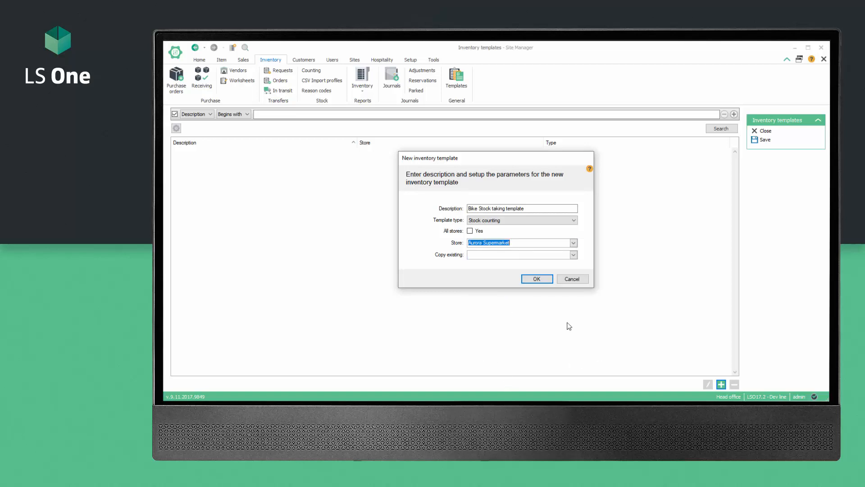
pyautogui.click(537, 279)
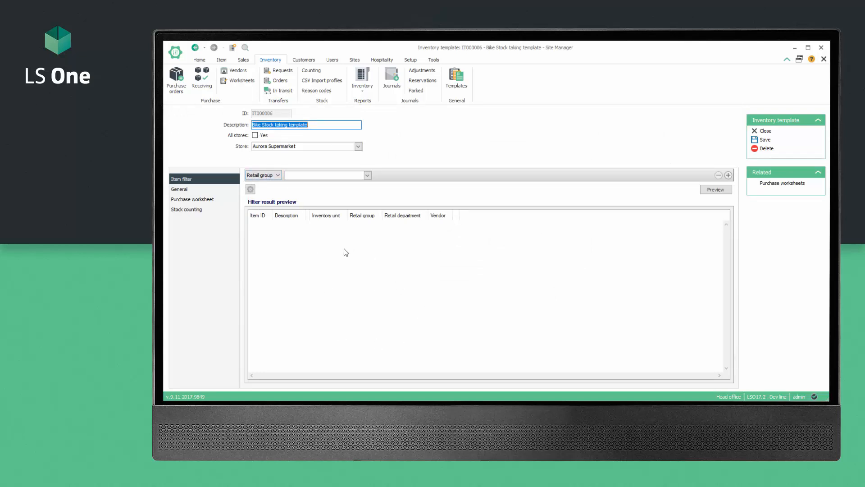
# Filter the template's items by the Bikes retail group, preview the filter result, then save and close the template
pyautogui.click(368, 175)
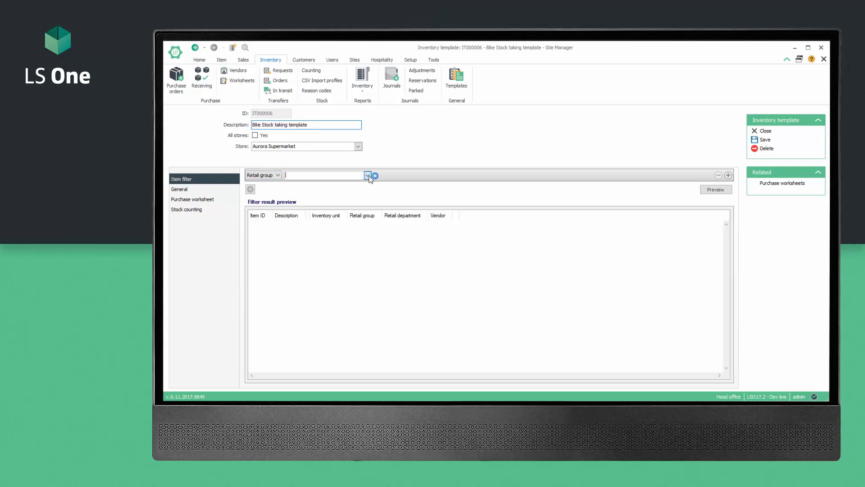
pyautogui.click(289, 253)
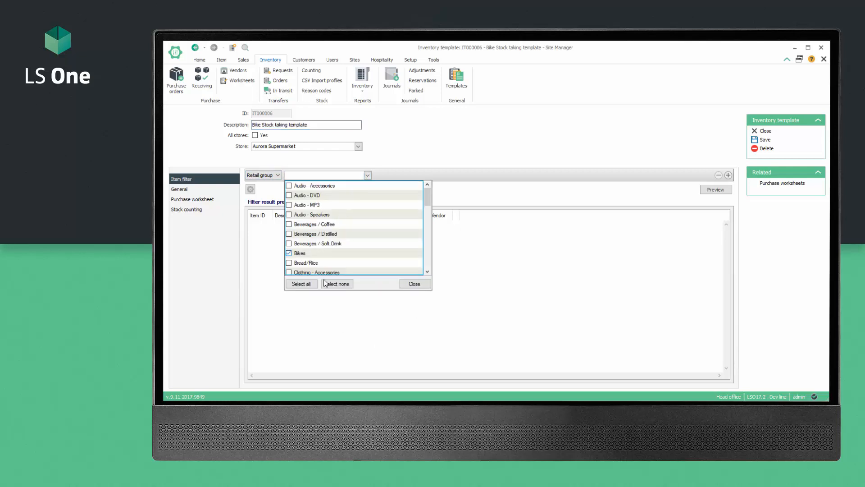
pyautogui.click(414, 283)
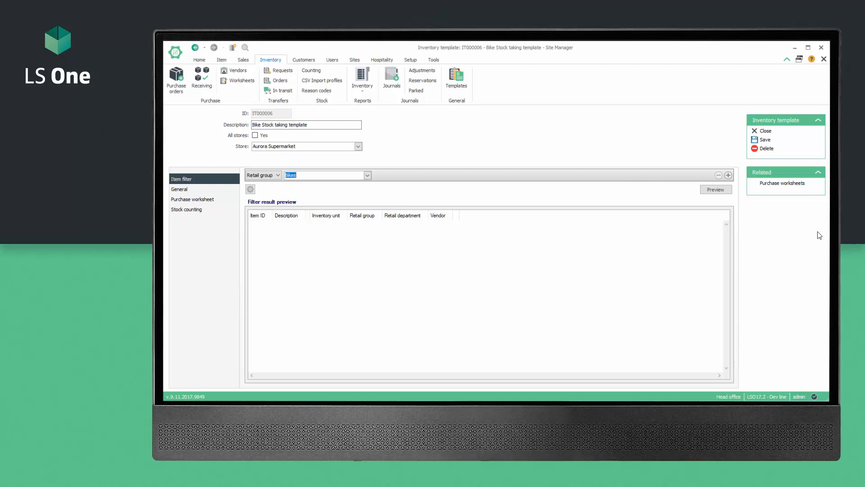
pyautogui.click(716, 191)
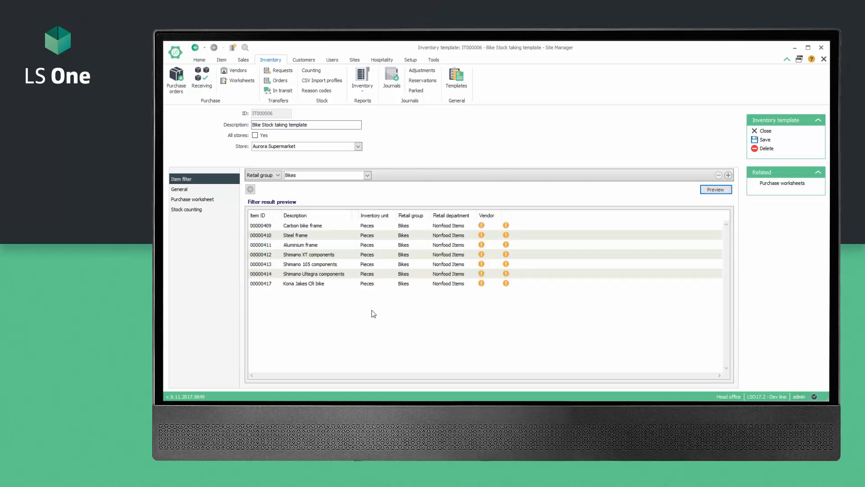
pyautogui.click(765, 139)
pyautogui.click(766, 131)
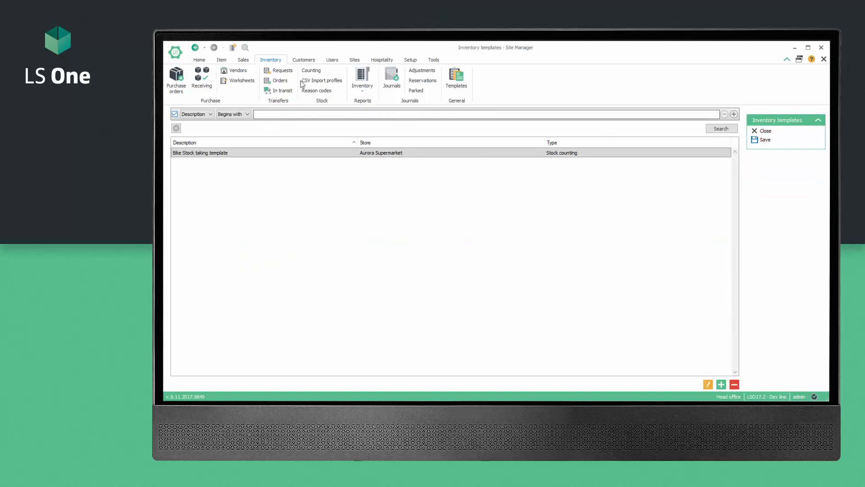
# Create a stock counting journal from the Bike Stock taking template, review its item lines and close it
pyautogui.click(309, 72)
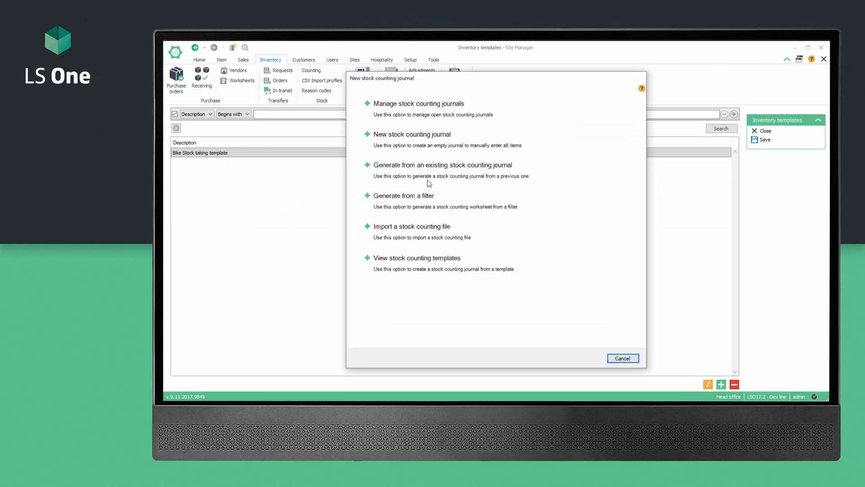
pyautogui.click(395, 264)
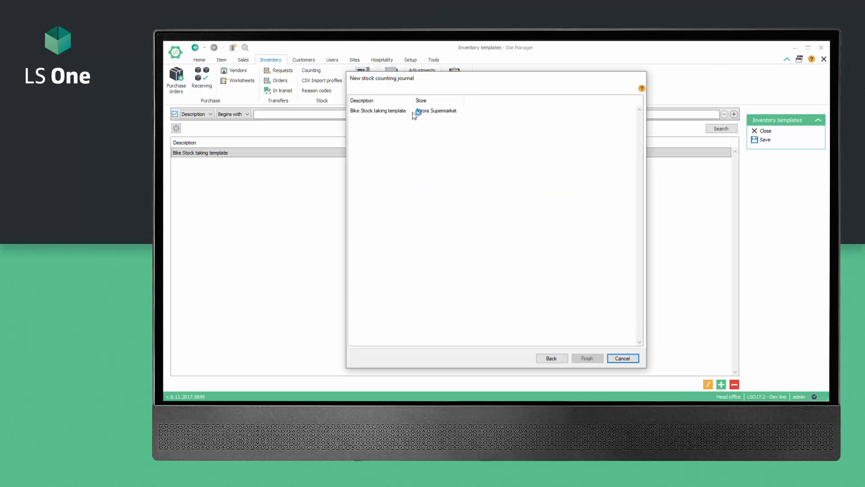
pyautogui.click(366, 113)
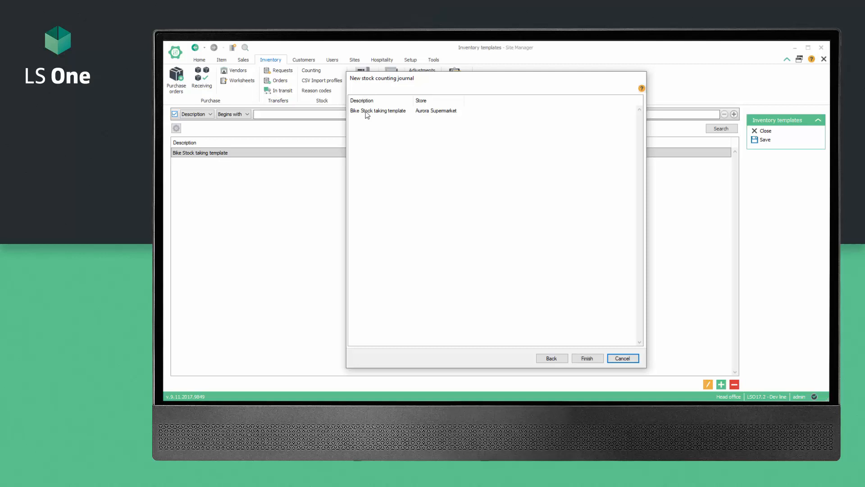
pyautogui.click(586, 359)
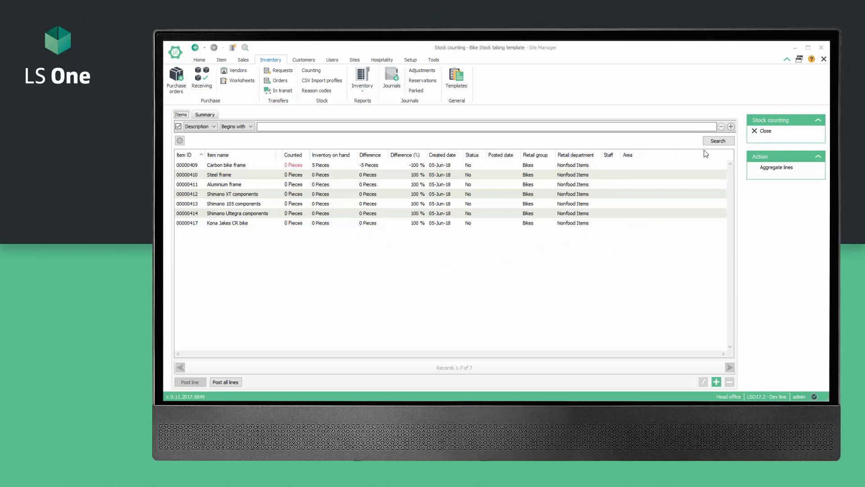
pyautogui.click(766, 131)
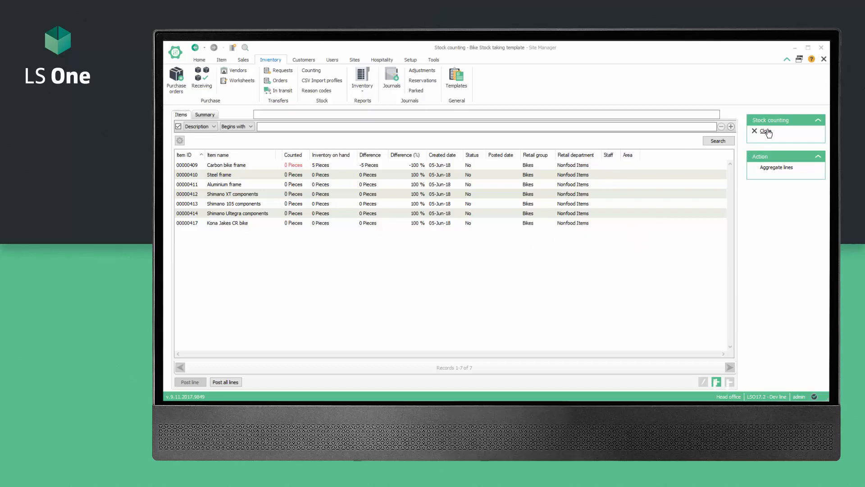
# Open the Bike Stock taking template journal from the managed stock counting journals and shorten its description to Bike Stock taking, closing it
pyautogui.click(311, 72)
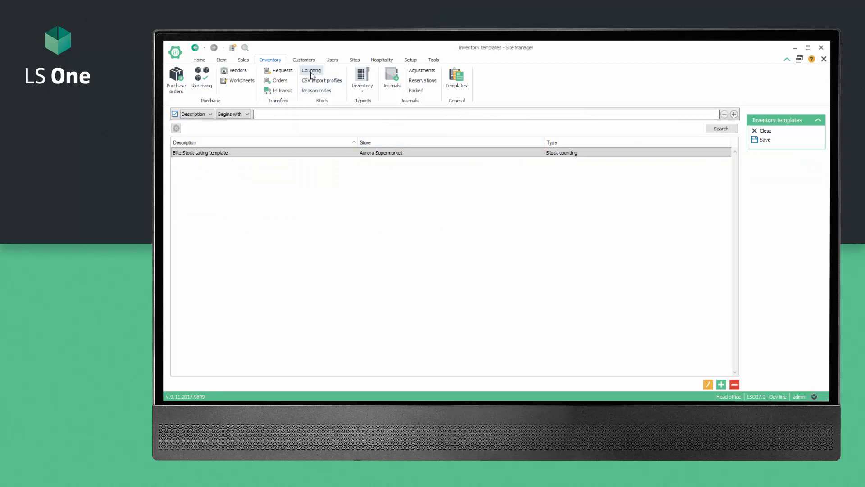
pyautogui.click(405, 109)
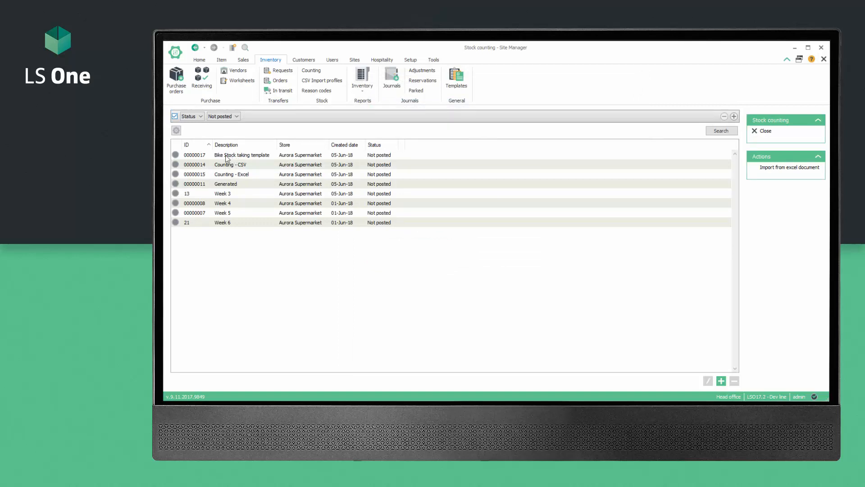
pyautogui.click(254, 157)
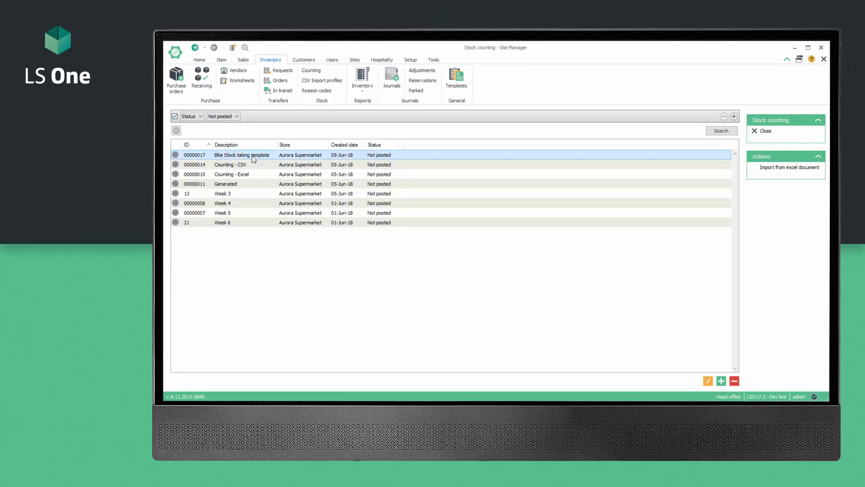
pyautogui.doubleClick(254, 158)
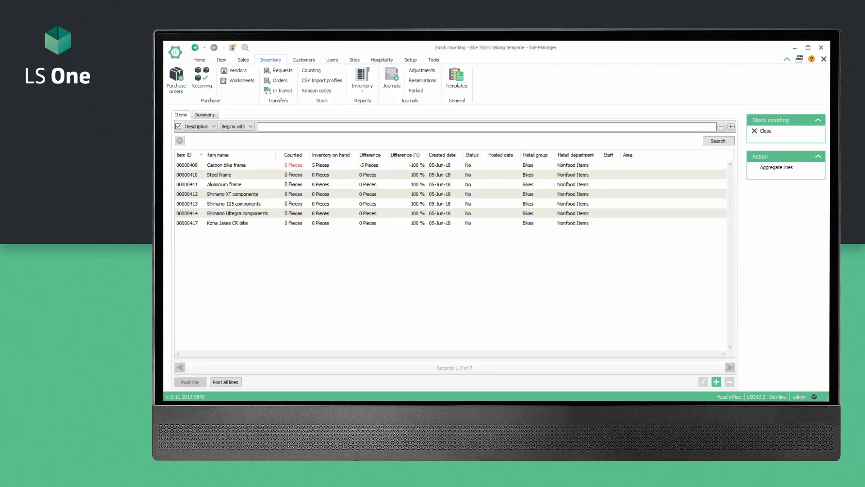
pyautogui.click(203, 116)
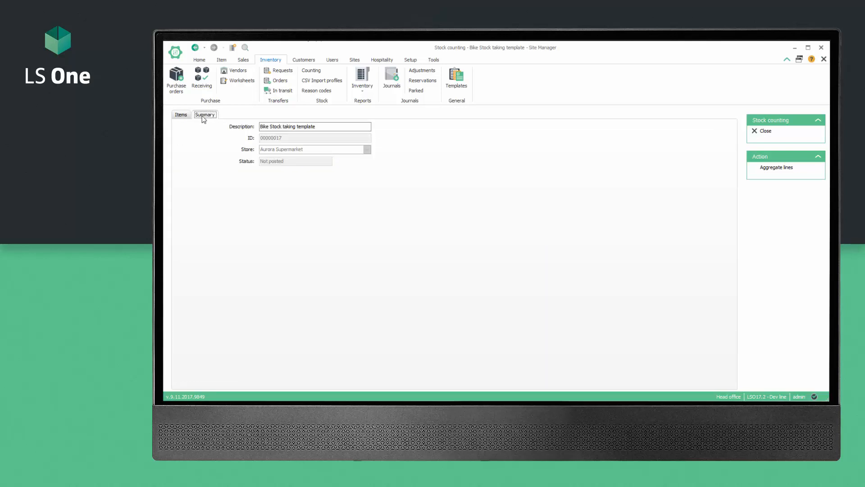
pyautogui.moveTo(337, 127); pyautogui.dragTo(296, 127)
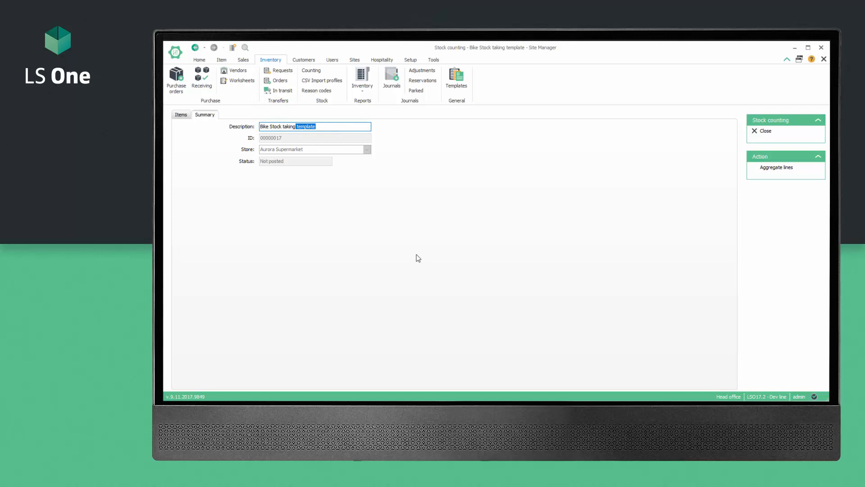
pyautogui.press('Delete')
pyautogui.click(764, 132)
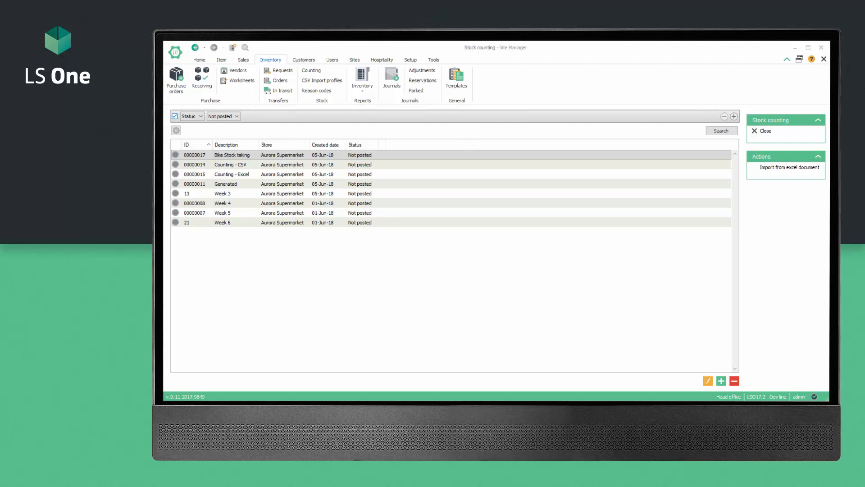
# Switch to the browser and look through the LS One - Tutorials playlist and the LS Retail channel on YouTube
pyautogui.click(471, 408)
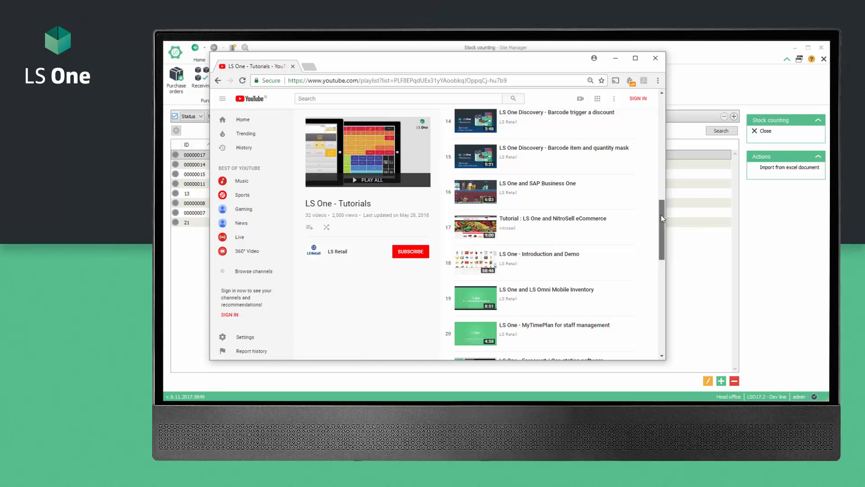
pyautogui.moveTo(661, 215)
pyautogui.mouseDown()
pyautogui.moveTo(653, 97)
pyautogui.moveTo(653, 220)
pyautogui.mouseUp()
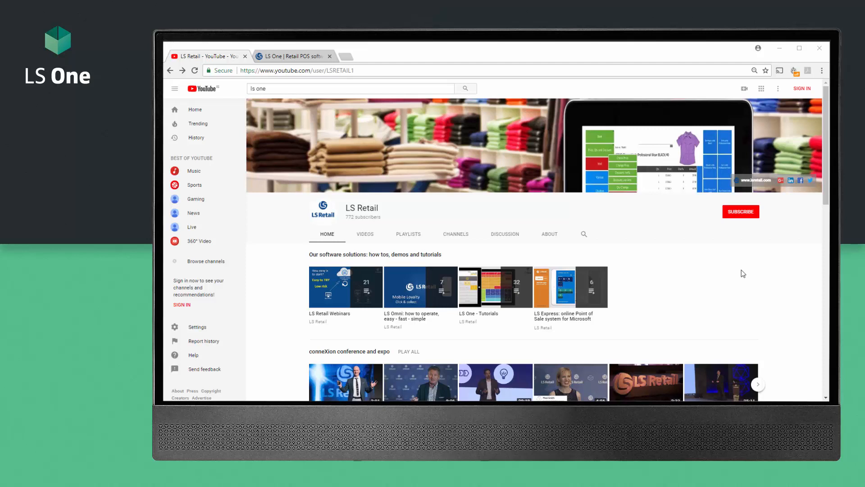
pyautogui.click(404, 90)
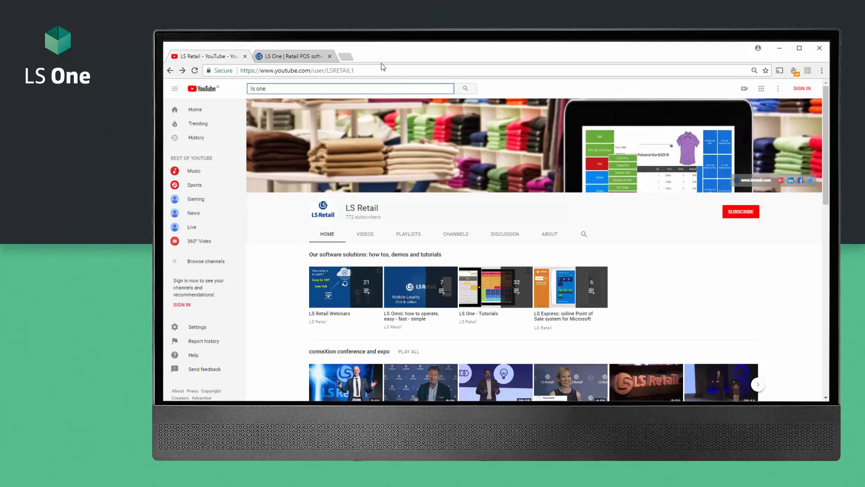
# Go to the LS Retail website and open the LS One product page from its retail products
pyautogui.click(298, 56)
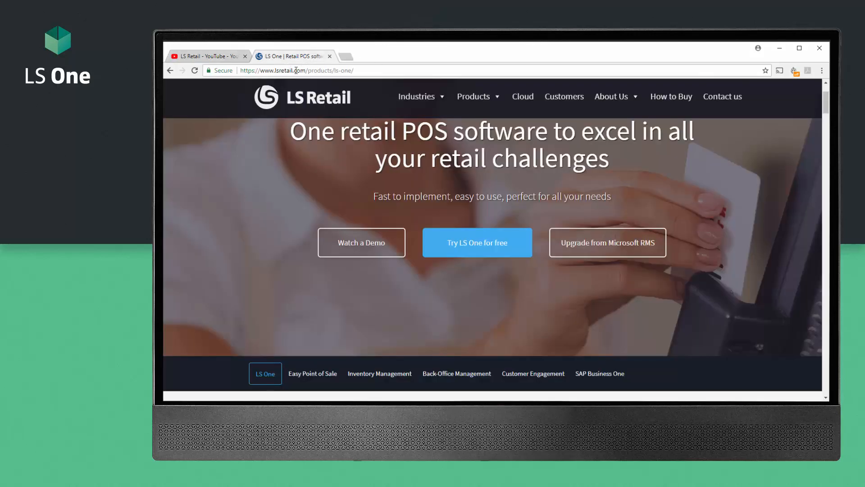
pyautogui.moveTo(471, 99)
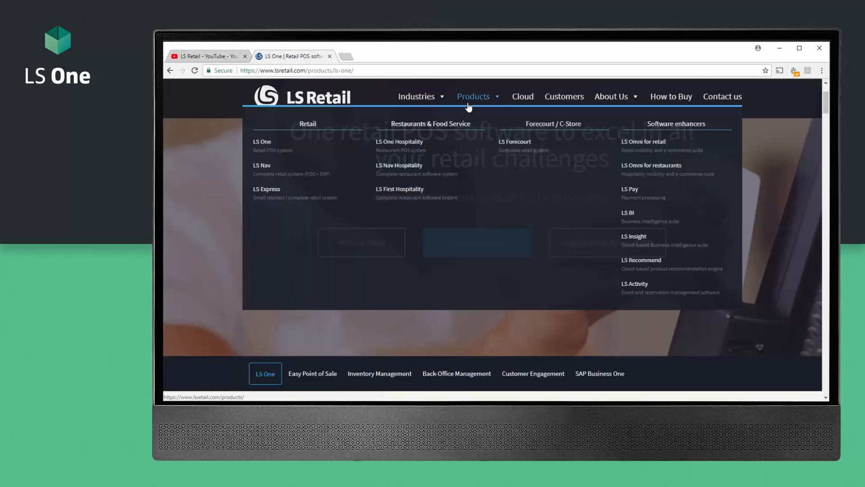
pyautogui.click(263, 141)
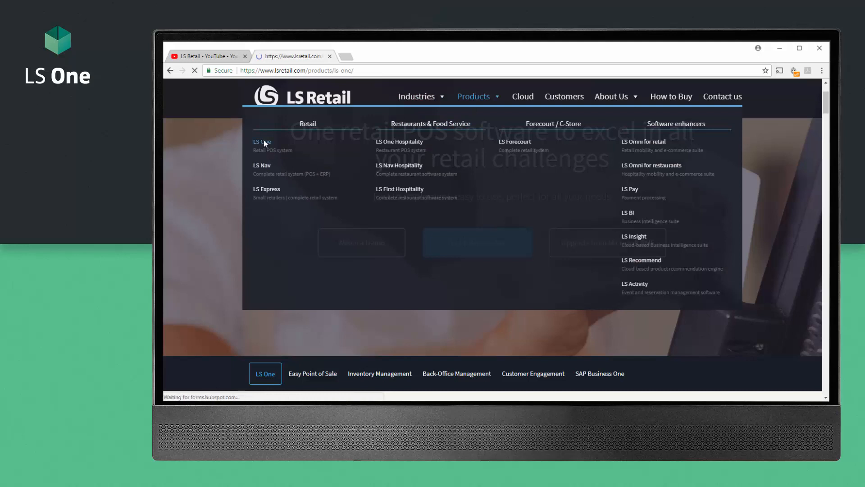